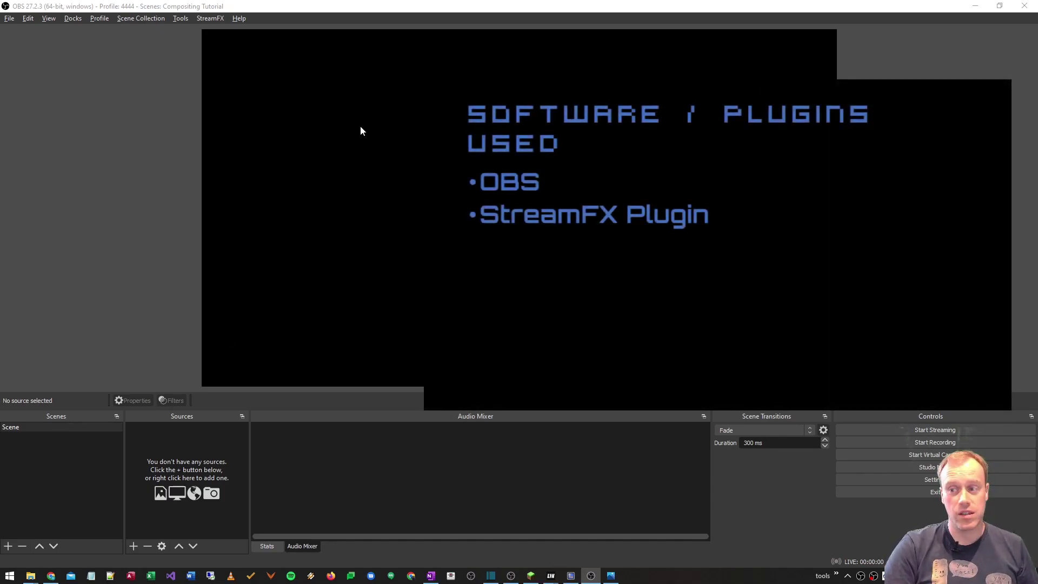
Step: Open the StreamFX menu in the menu bar to confirm the plugin is installed
{"action": "left_click", "coordinate": [215, 20]}
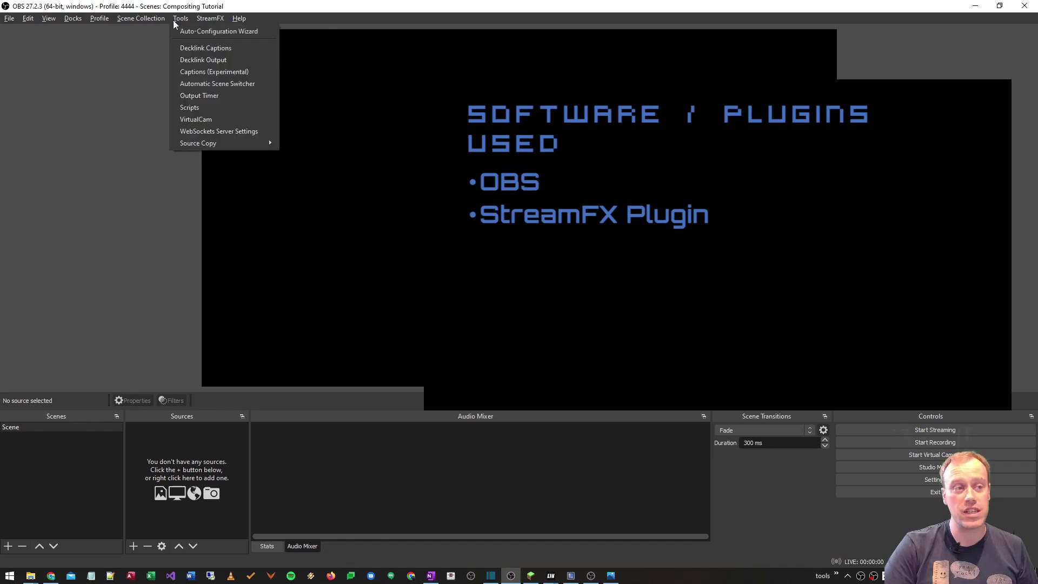
Step: Move between the Tools, StreamFX and Help menus using the arrow keys
{"action": "key", "text": "Right"}
{"action": "key", "text": "Left"}
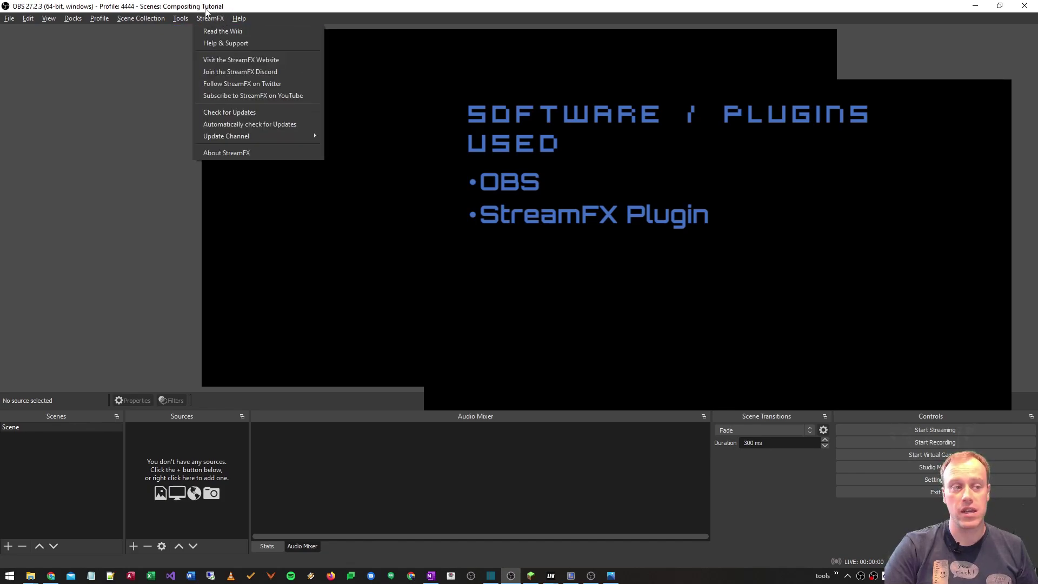
{"action": "key", "text": "Right"}
{"action": "key", "text": "Left"}
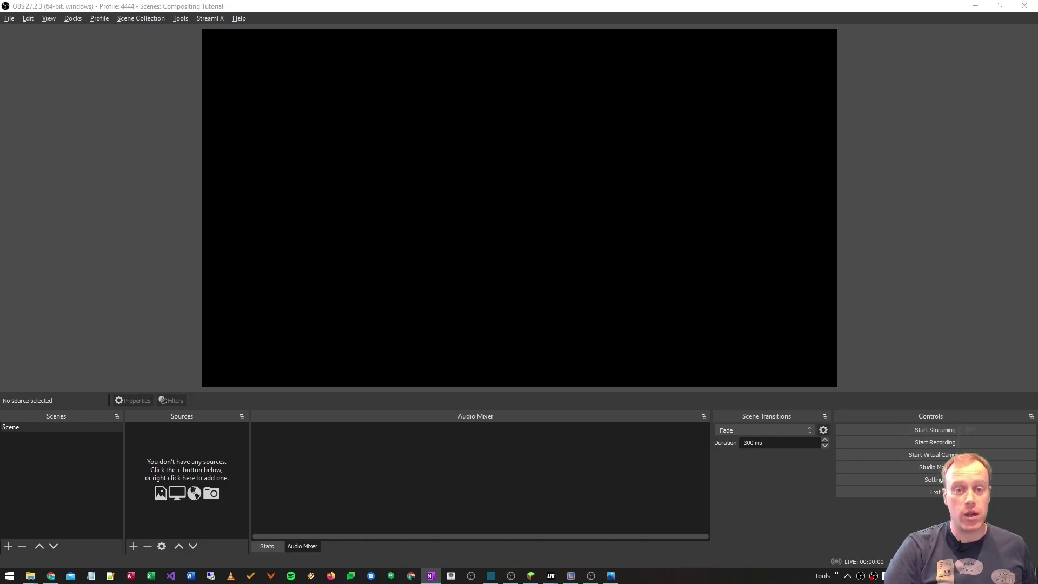
Step: Add Quadrant Output.ts as a media source and enable Loop in its properties
{"action": "left_click_drag", "start_coordinate": [303, 284], "coordinate": [160, 475]}
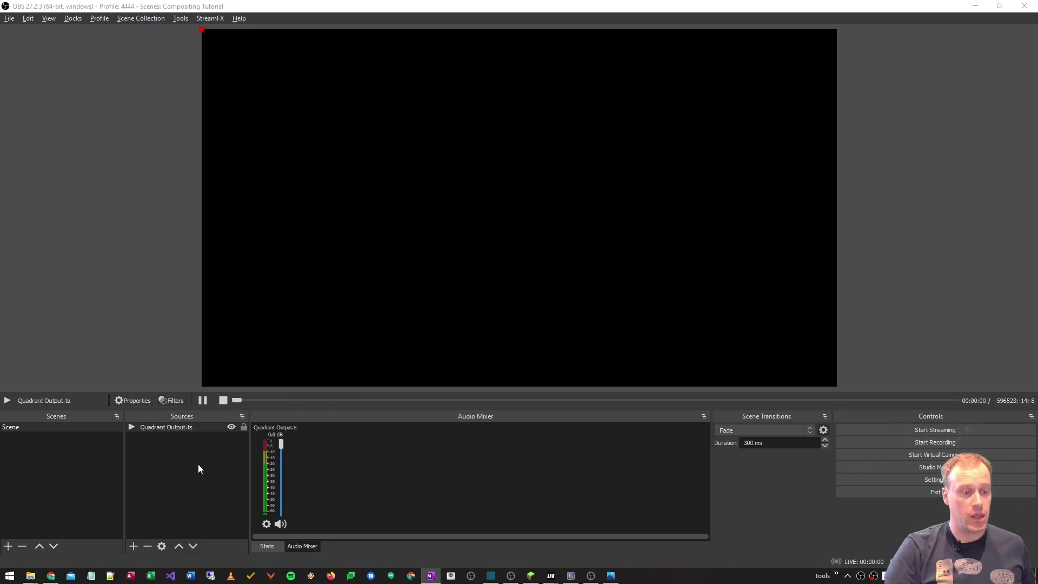
{"action": "left_click", "coordinate": [186, 428]}
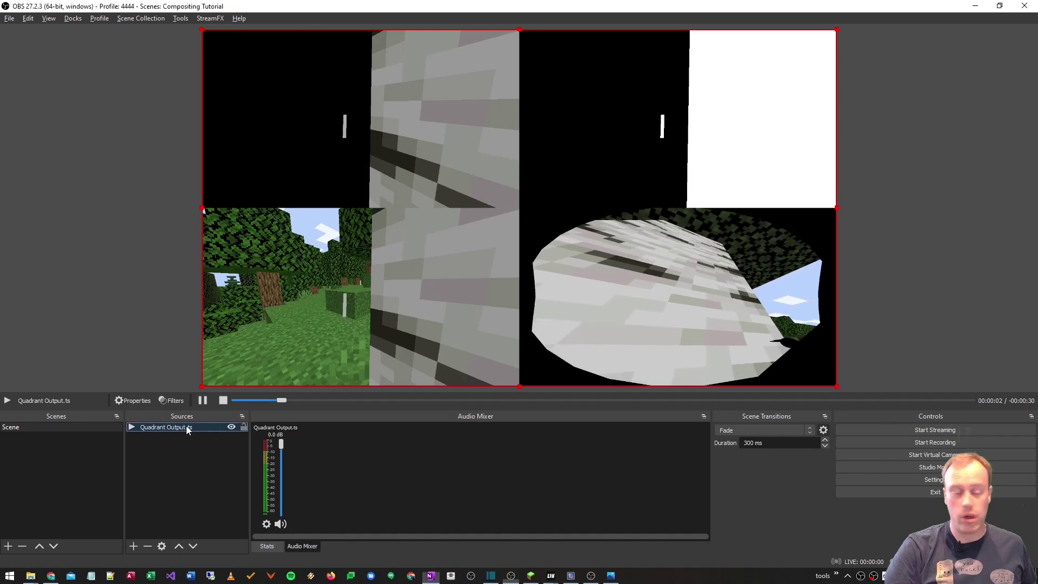
{"action": "right_click", "coordinate": [186, 427]}
{"action": "left_click", "coordinate": [222, 420]}
{"action": "left_click", "coordinate": [281, 458]}
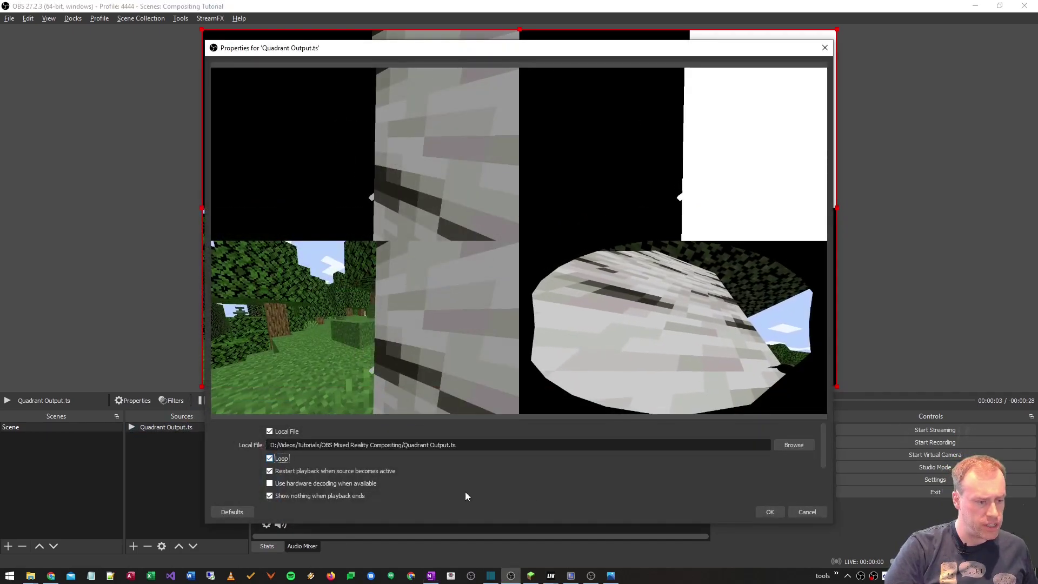
{"action": "key", "text": "Return"}
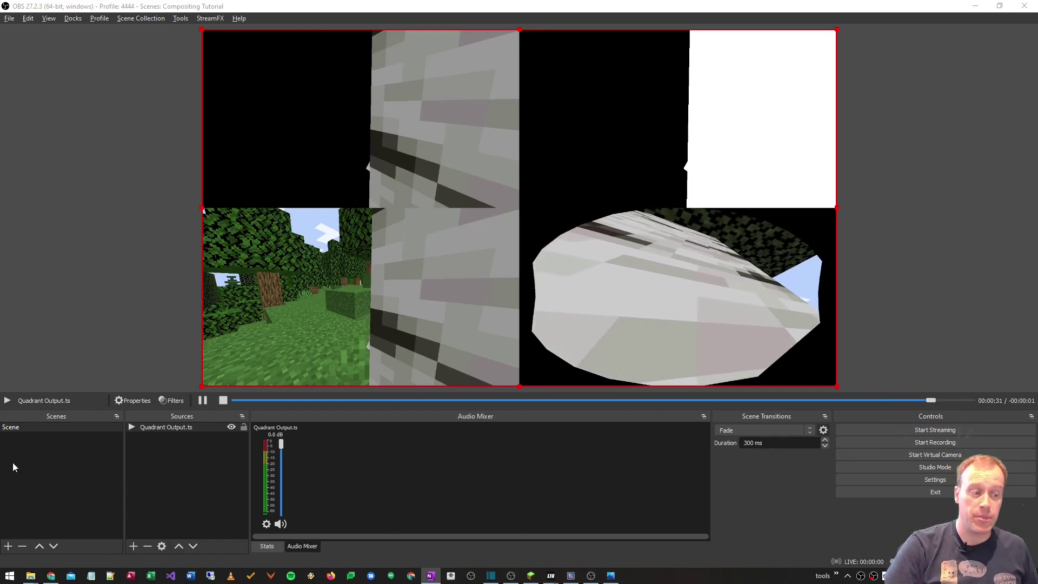
Step: Rename the default scene to 'Quadrant View'
{"action": "right_click", "coordinate": [24, 427]}
{"action": "left_click", "coordinate": [64, 289]}
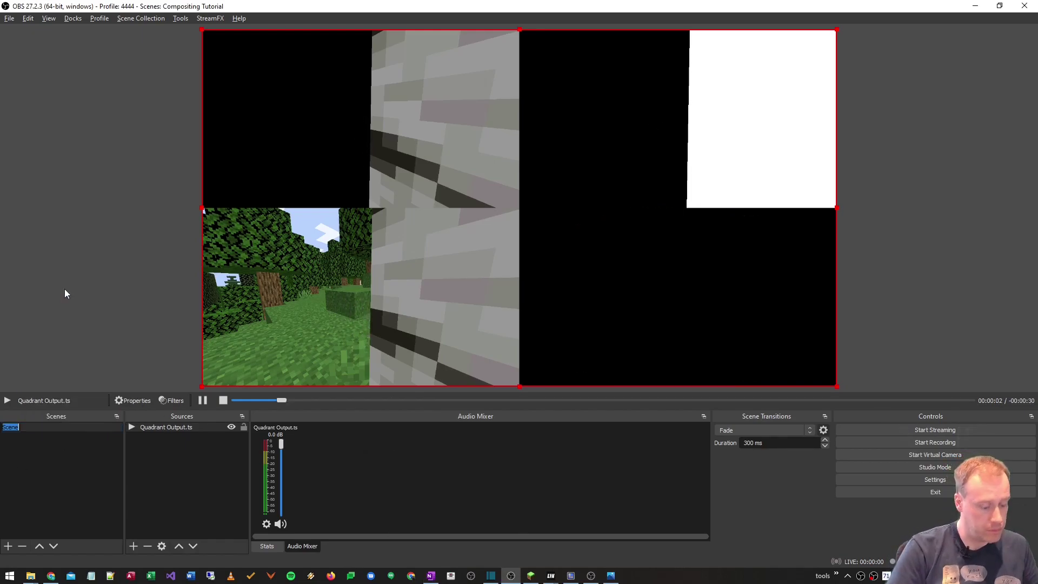
{"action": "type", "text": "Quadrant Vi"}
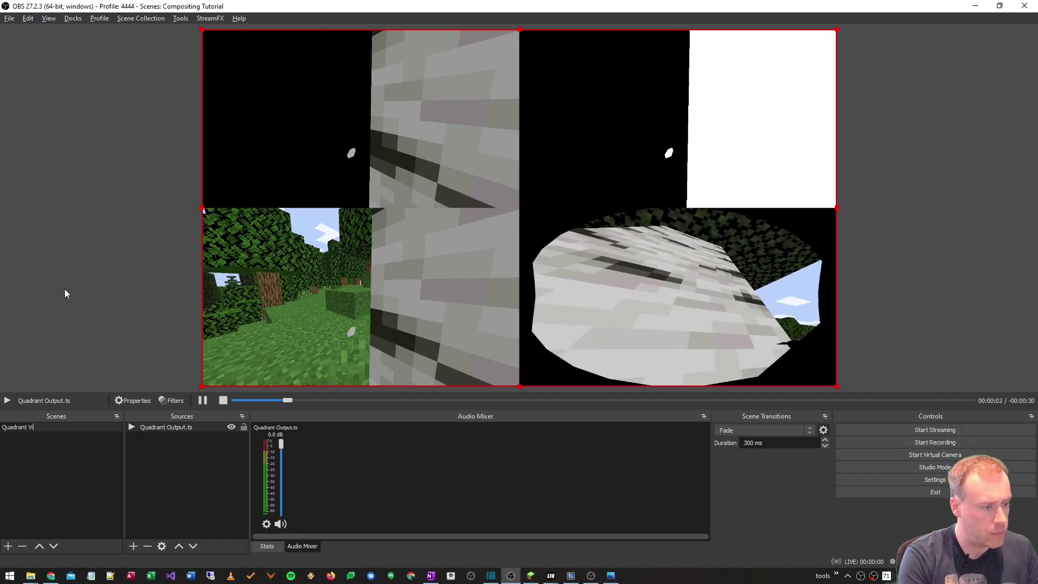
{"action": "type", "text": "ew"}
{"action": "key", "text": "Return"}
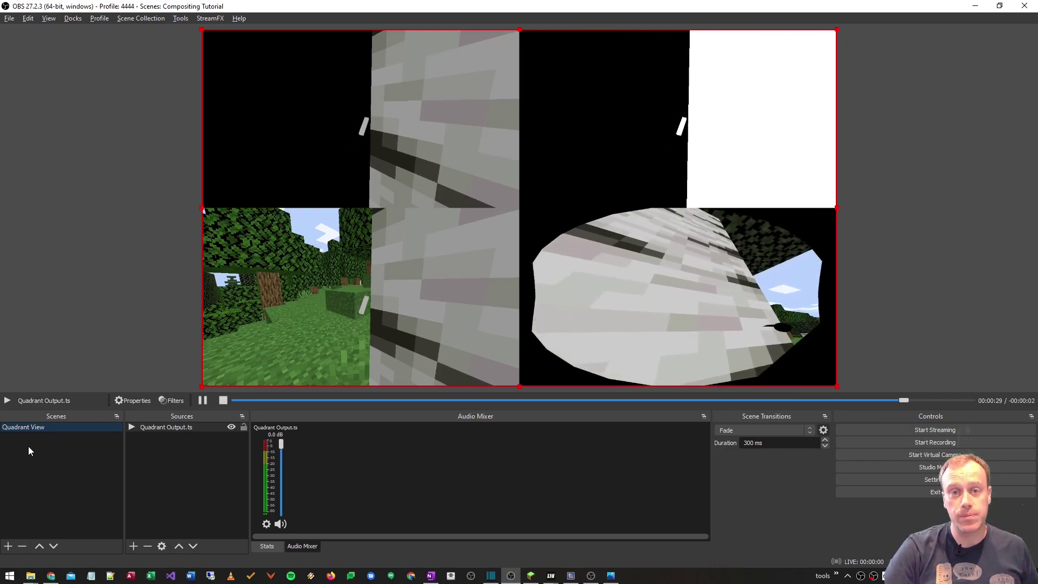
Step: Create a scene named 'BG' and add the existing Quadrant View scene as its source
{"action": "left_click", "coordinate": [8, 547]}
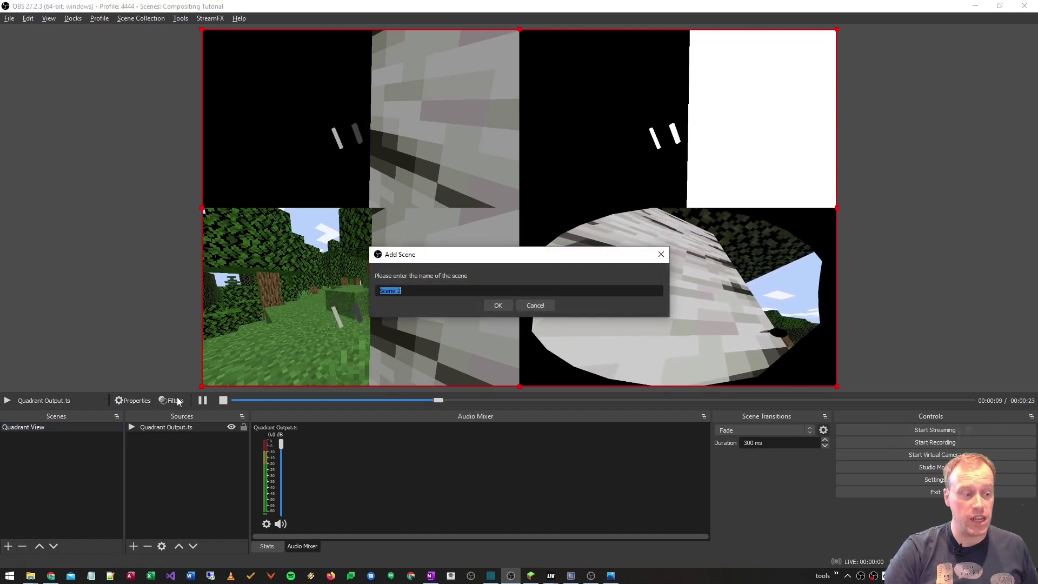
{"action": "type", "text": "BG"}
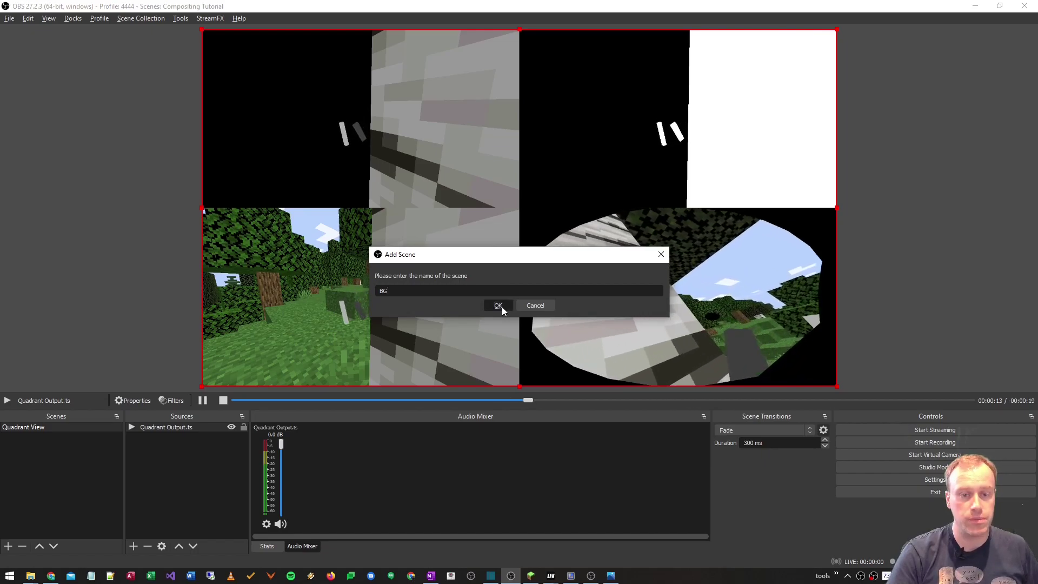
{"action": "left_click", "coordinate": [501, 306]}
{"action": "left_click", "coordinate": [133, 546]}
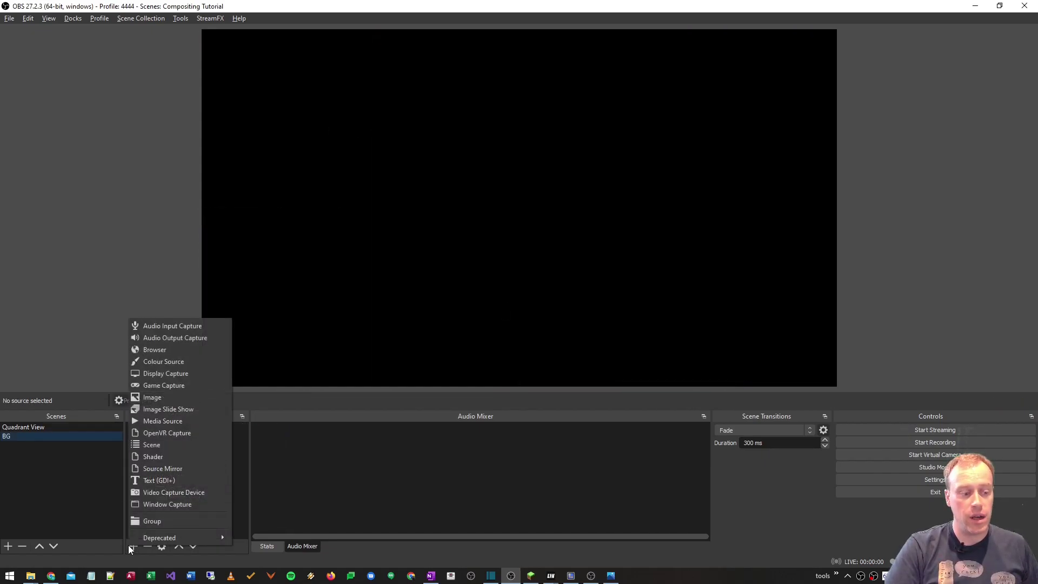
{"action": "left_click", "coordinate": [161, 443]}
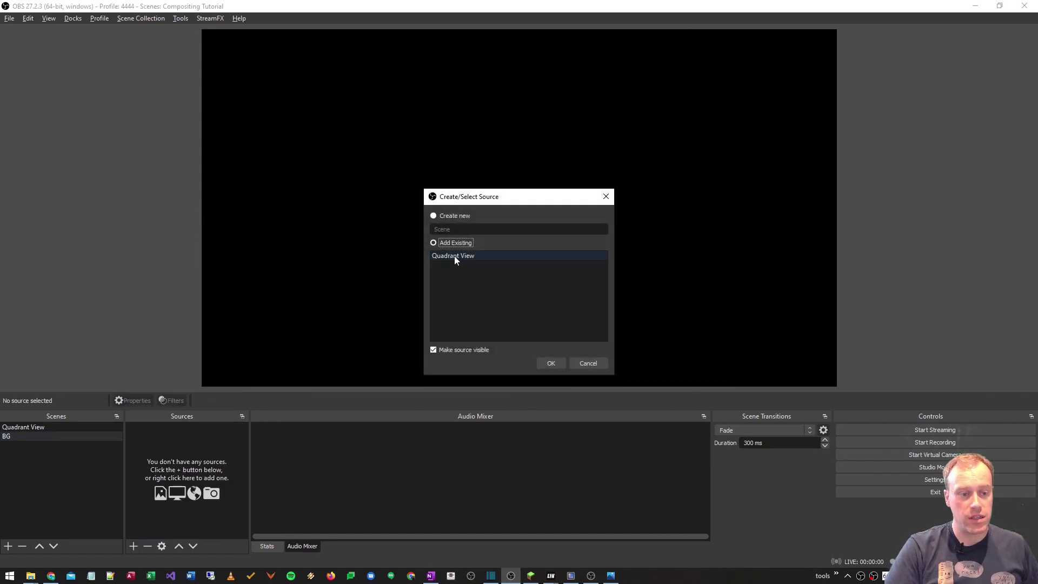
{"action": "left_click", "coordinate": [550, 365]}
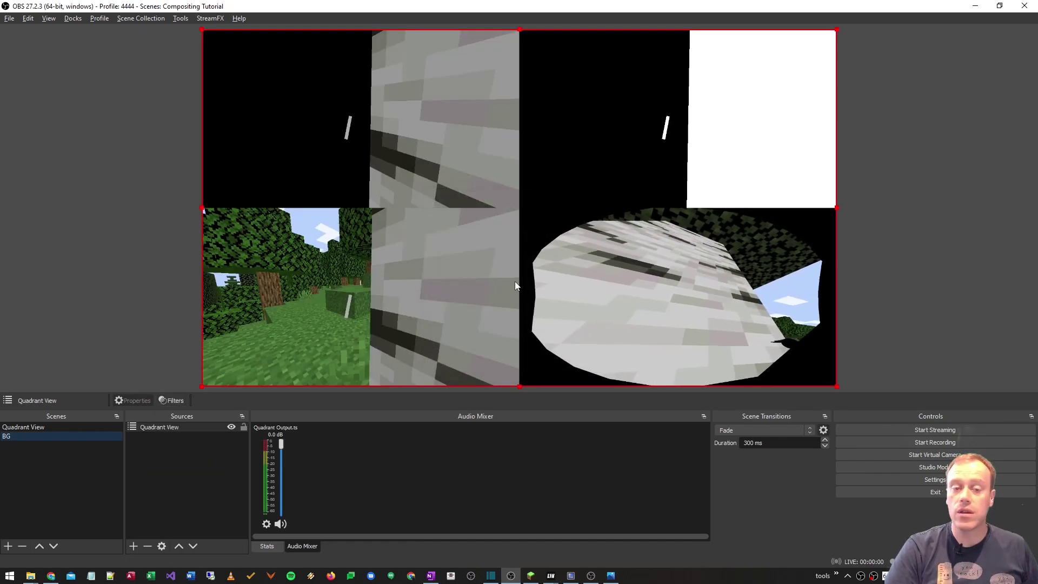
Step: Resize Quadrant View in BG to 3840×2160, cropping 540 from the top and 960 from the right
{"action": "right_click", "coordinate": [161, 427]}
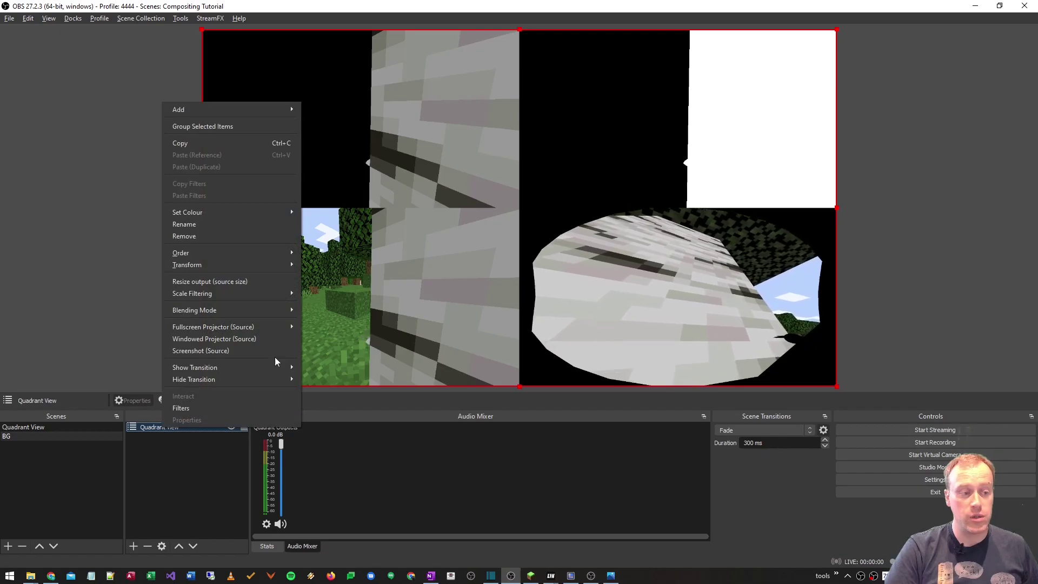
{"action": "mouse_move", "coordinate": [251, 264]}
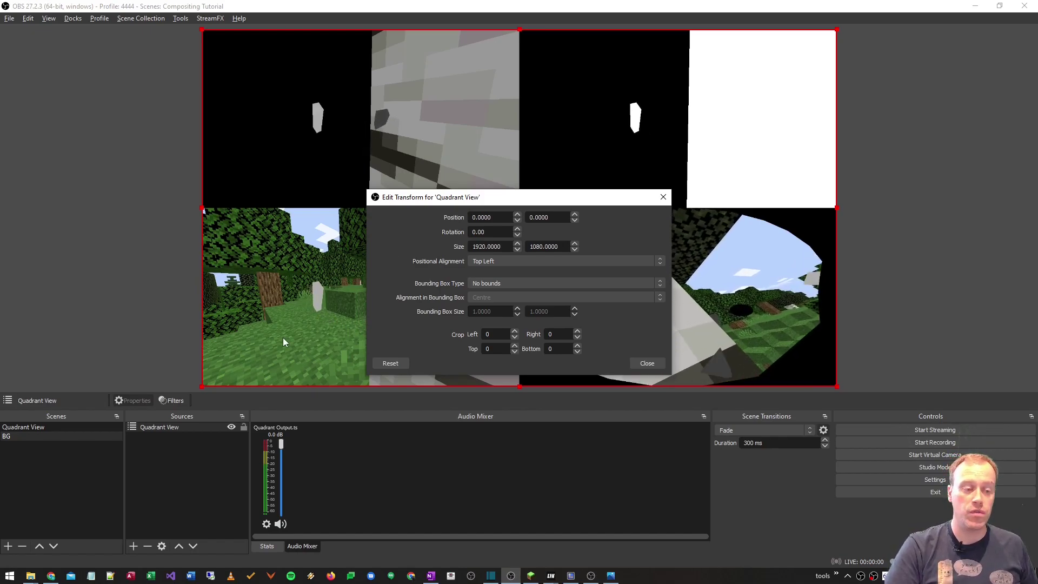
{"action": "key", "text": "alt+Tab"}
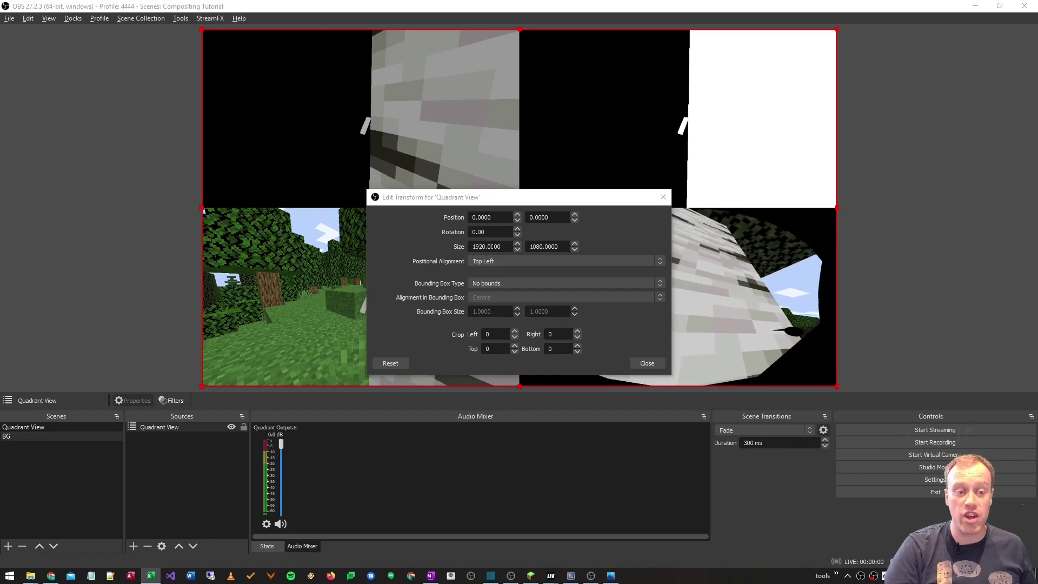
{"action": "left_click", "coordinate": [494, 247]}
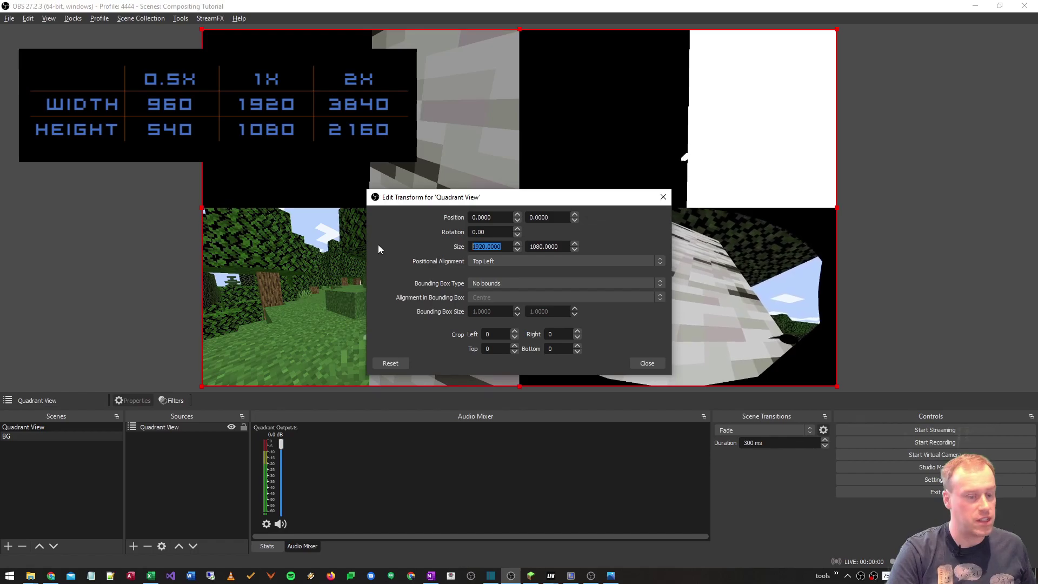
{"action": "type", "text": "3840"}
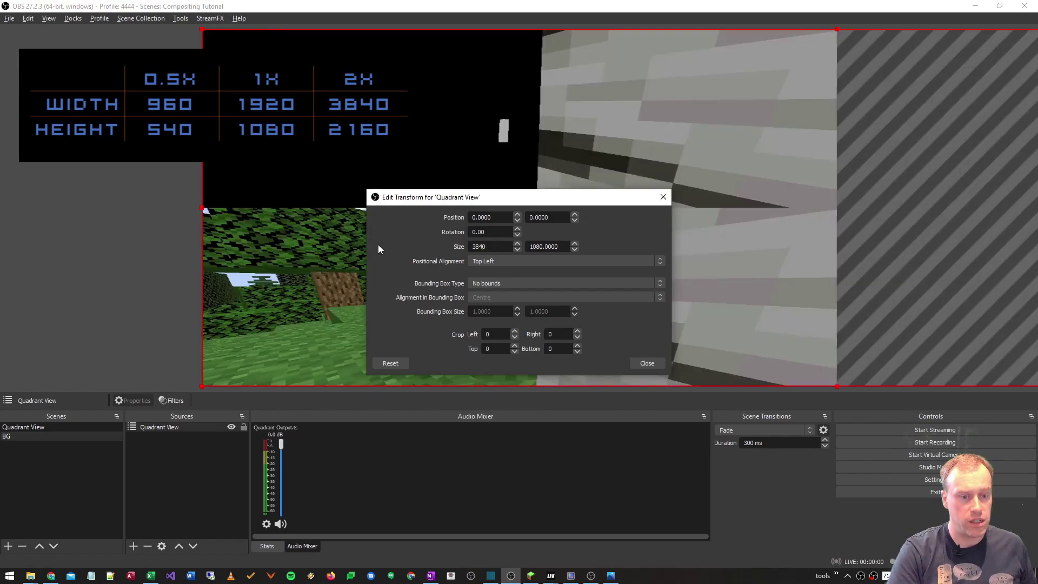
{"action": "left_click", "coordinate": [562, 248]}
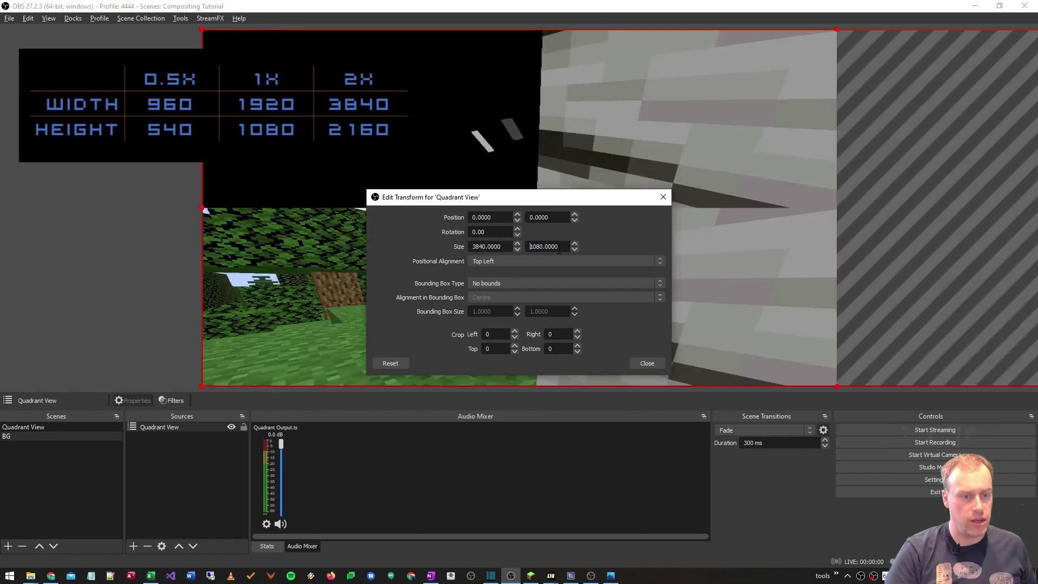
{"action": "key", "text": "Home"}
{"action": "key", "text": "Delete"}
{"action": "key", "text": "Delete"}
{"action": "key", "text": "Delete"}
{"action": "key", "text": "Delete"}
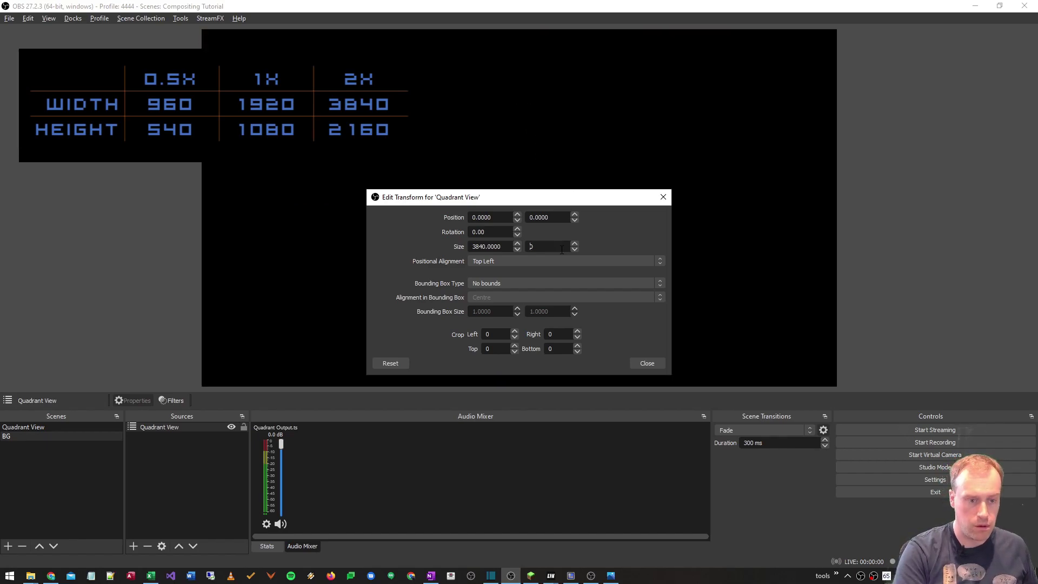
{"action": "type", "text": "2160"}
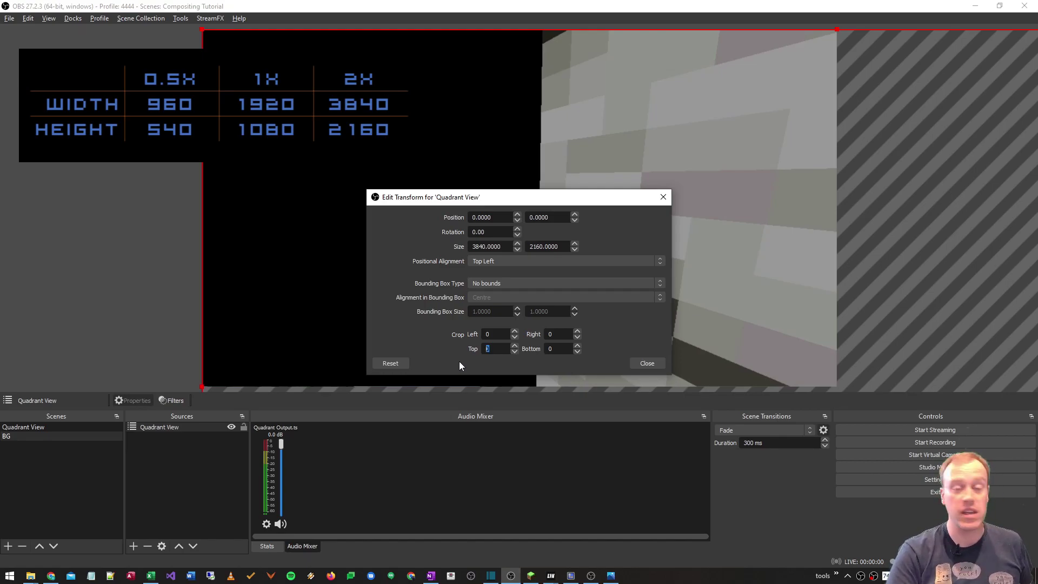
{"action": "type", "text": "540"}
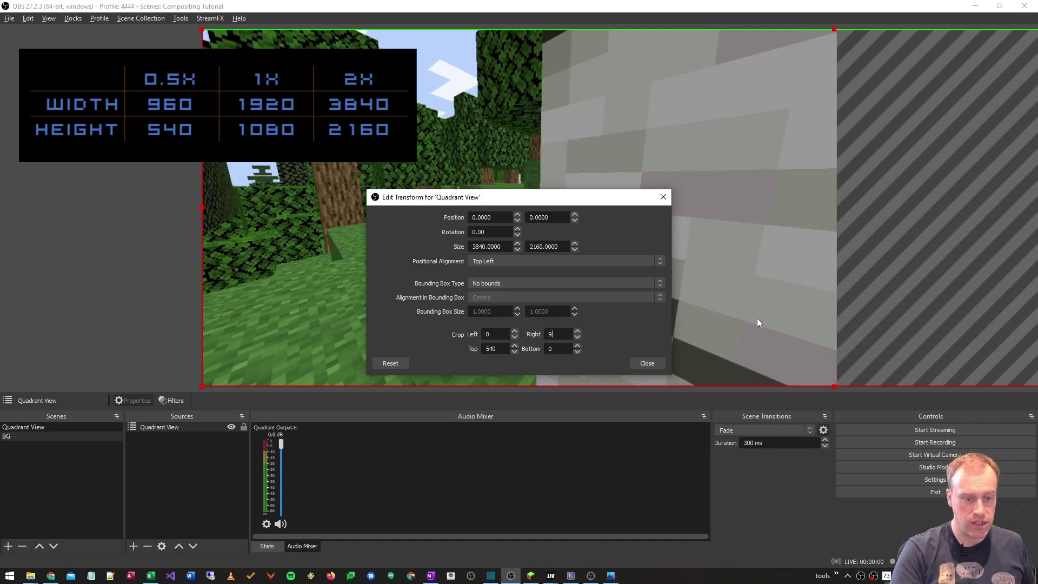
{"action": "type", "text": "960"}
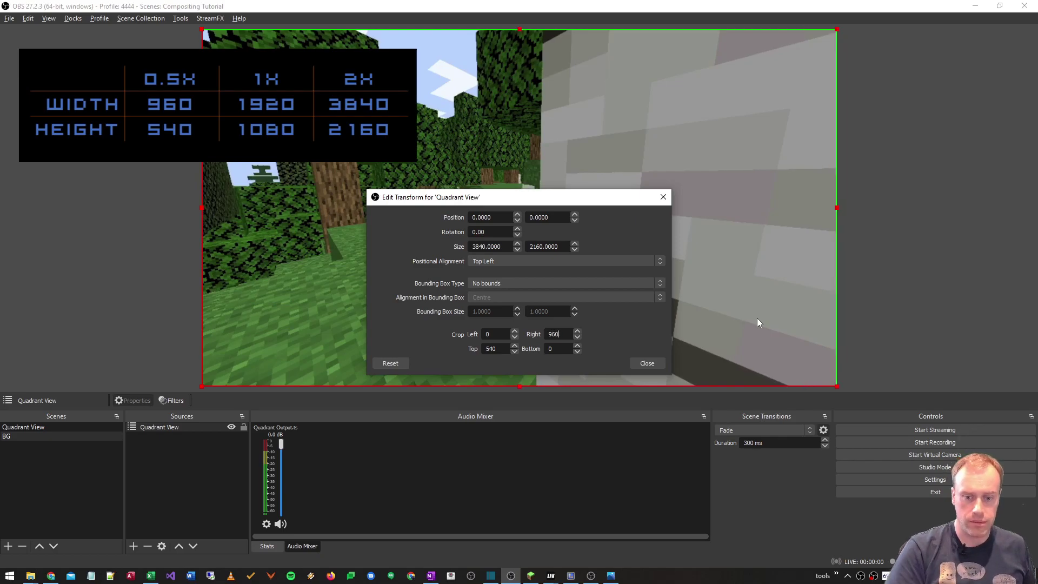
{"action": "left_click", "coordinate": [654, 362]}
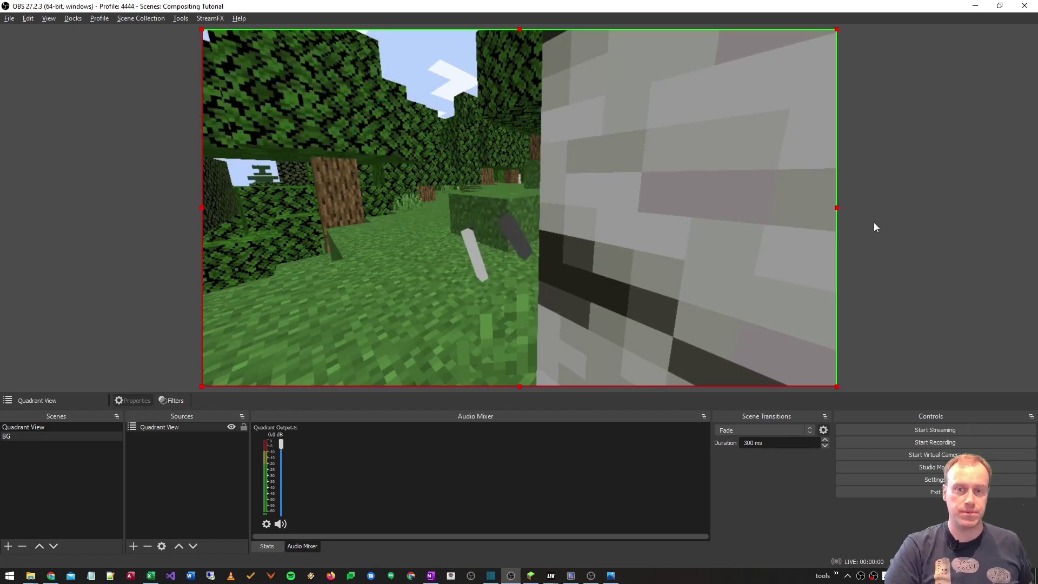
Step: Duplicate the BG scene as 'FG Keyed'
{"action": "right_click", "coordinate": [27, 439]}
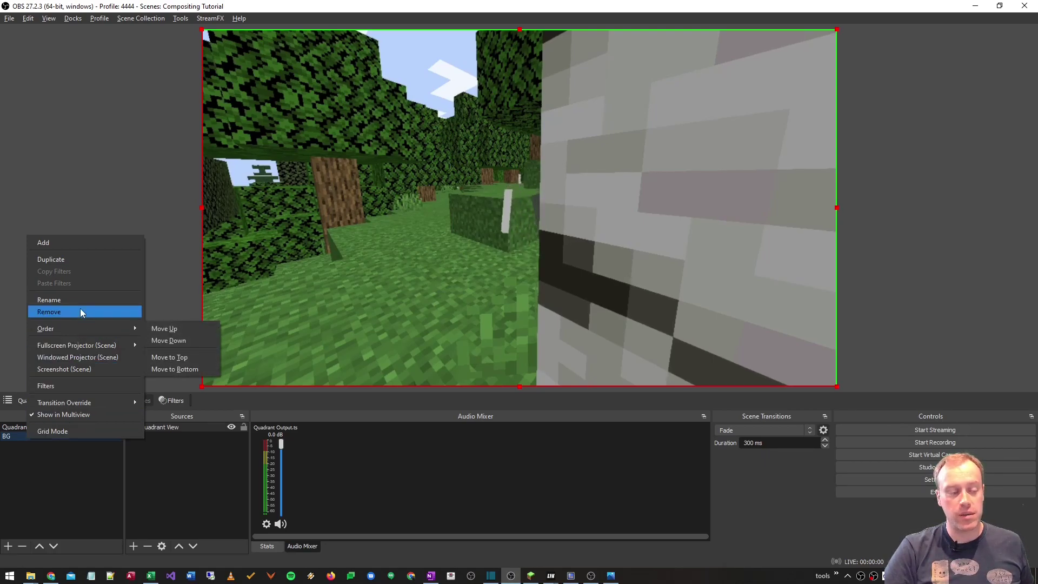
{"action": "left_click", "coordinate": [82, 260]}
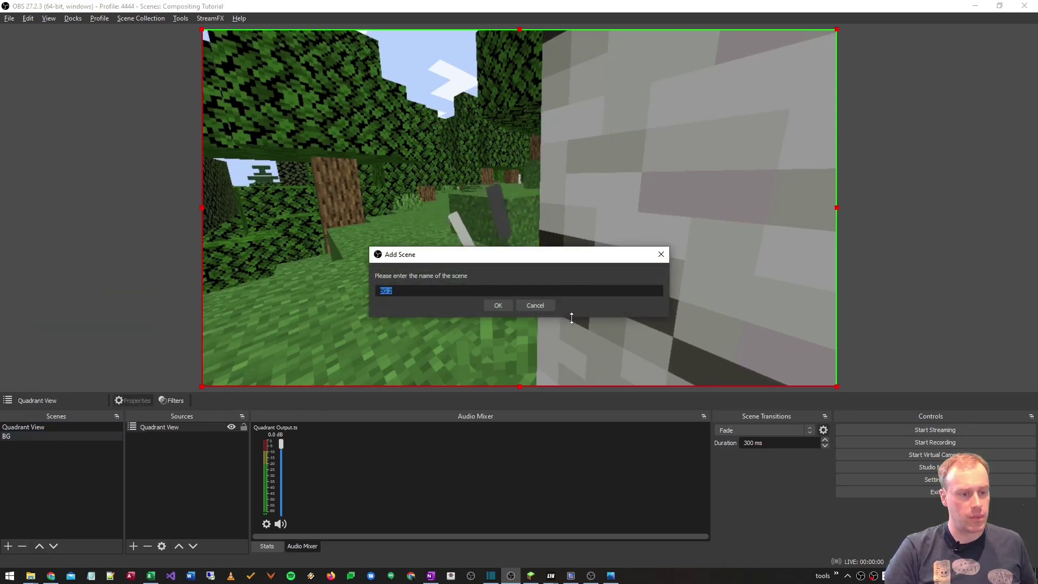
{"action": "type", "text": "FG "}
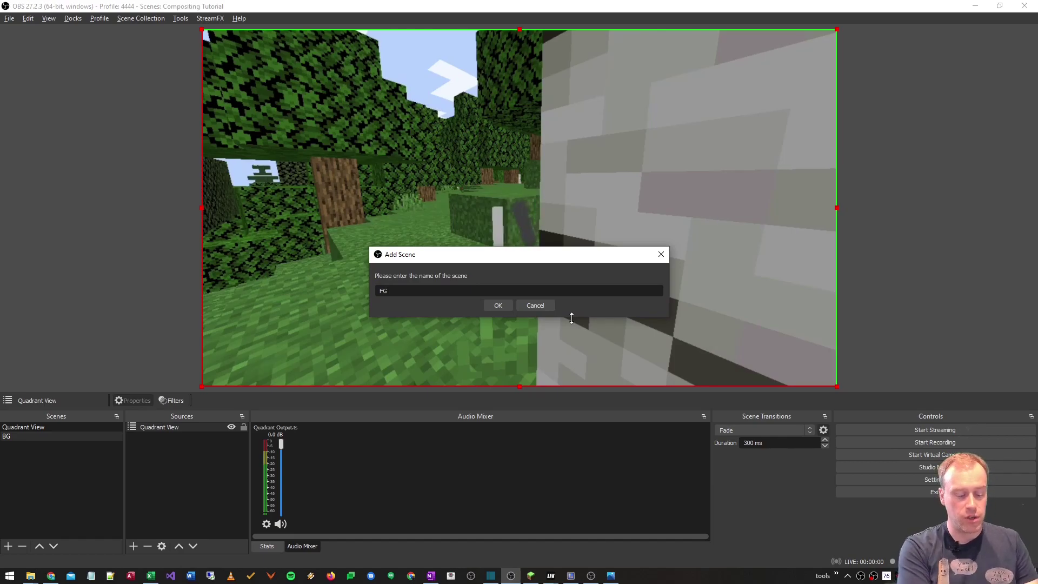
{"action": "type", "text": "Keyed"}
{"action": "key", "text": "Return"}
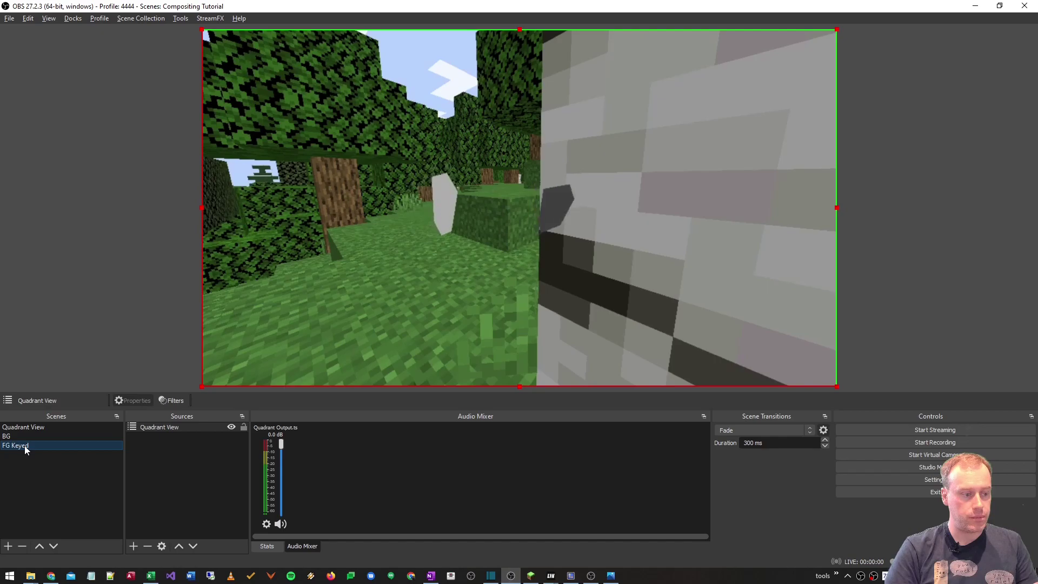
Step: Change Quadrant View's crop to Top 0 and Bottom 540 in Edit Transform
{"action": "right_click", "coordinate": [462, 234]}
{"action": "mouse_move", "coordinate": [531, 238]}
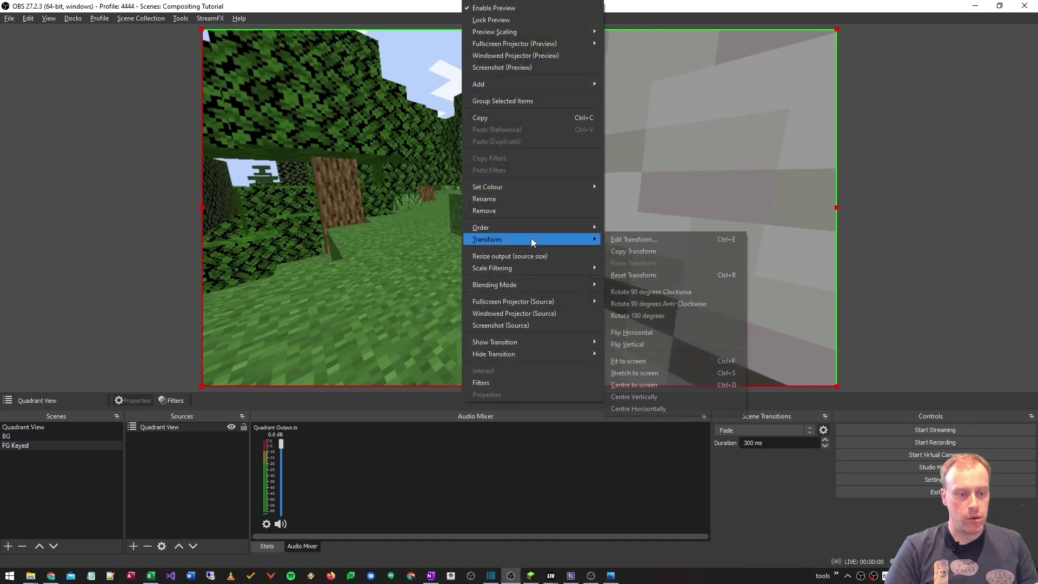
{"action": "left_click", "coordinate": [670, 234]}
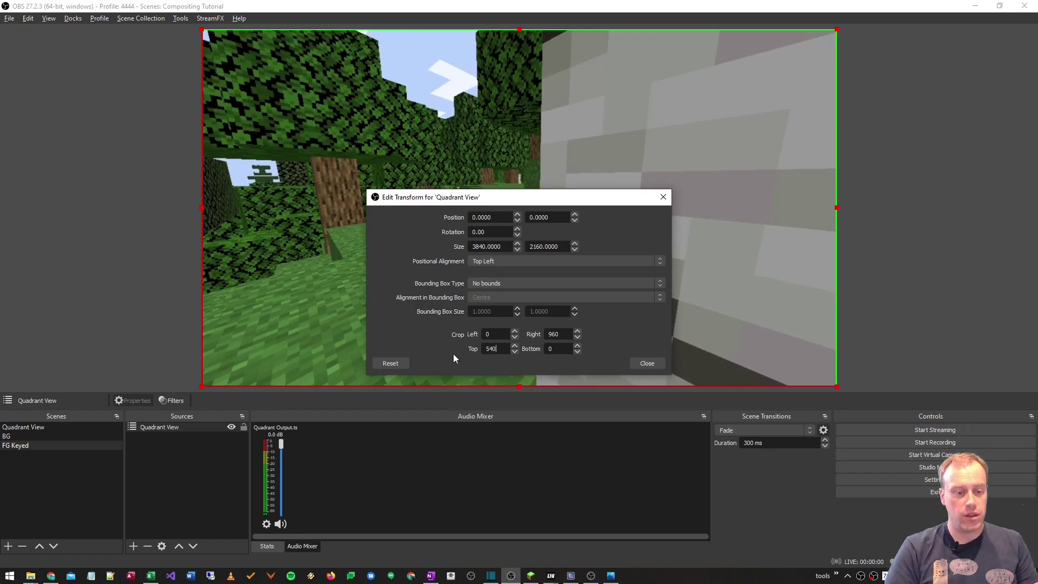
{"action": "key", "text": "ctrl+a"}
{"action": "type", "text": "0"}
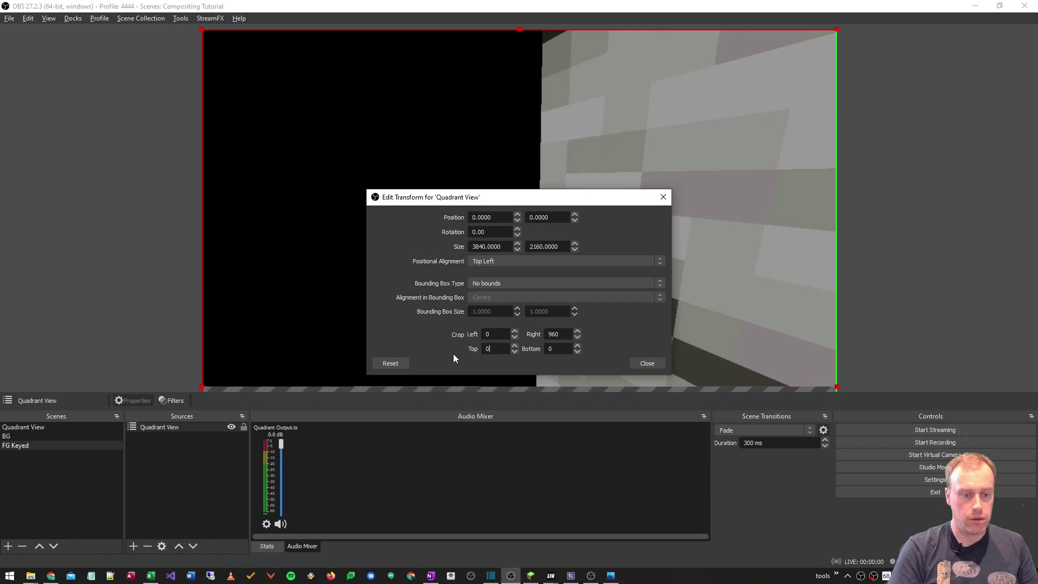
{"action": "double_click", "coordinate": [487, 334]}
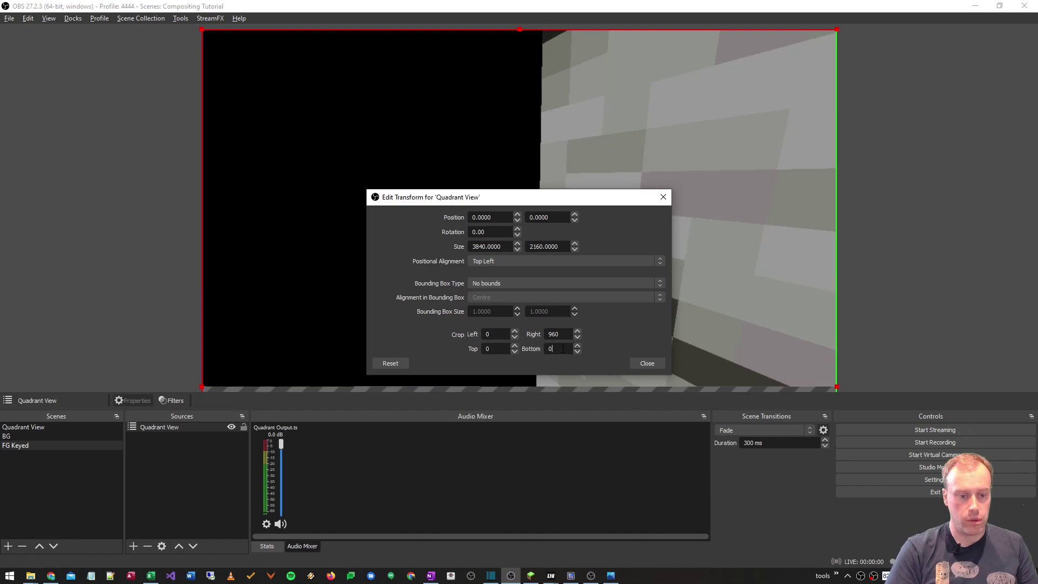
{"action": "type", "text": "540"}
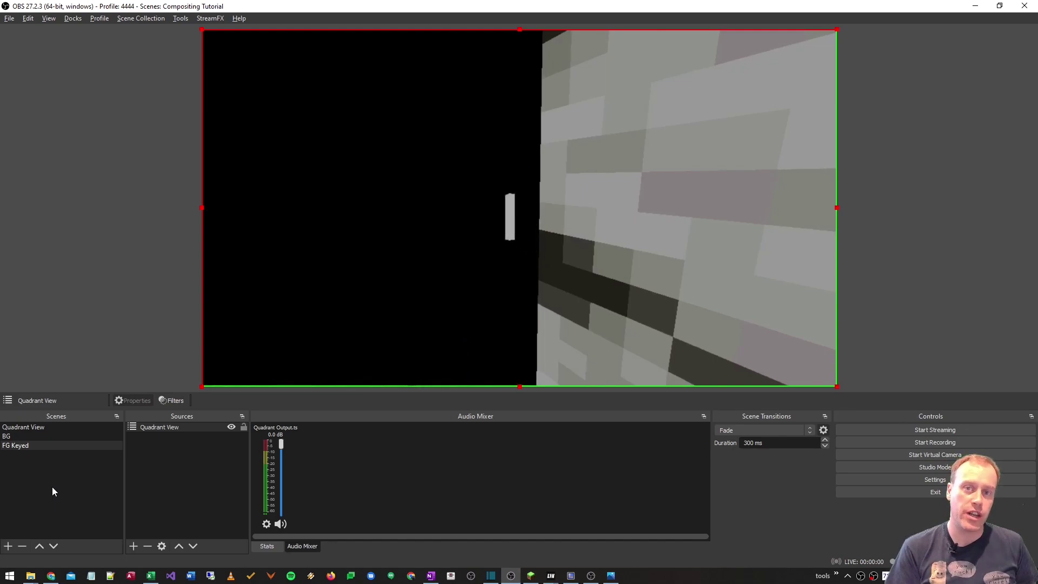
Step: Create a new scene named 'Composited output'
{"action": "left_click", "coordinate": [9, 547]}
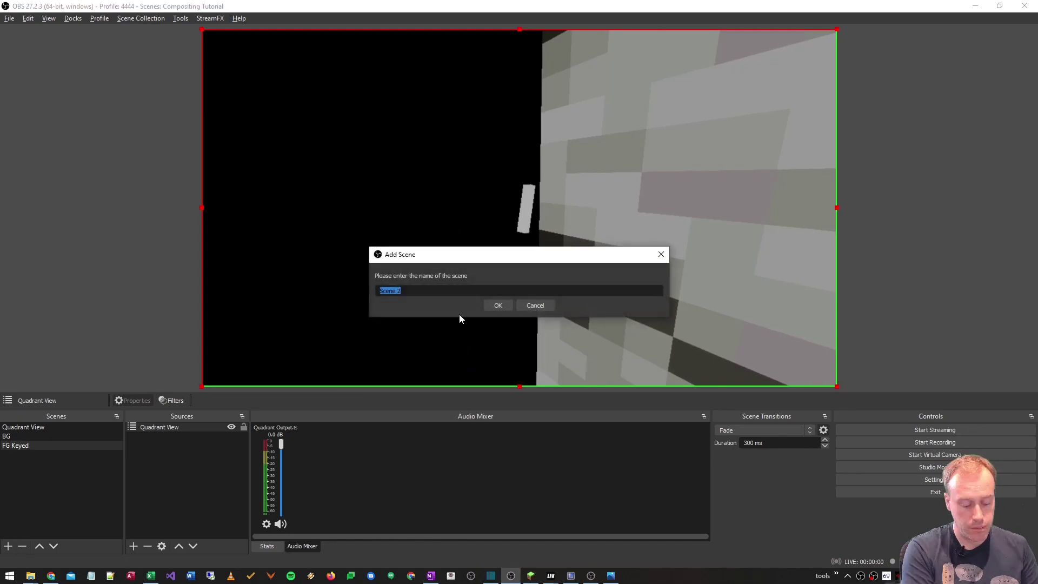
{"action": "type", "text": "Comp"}
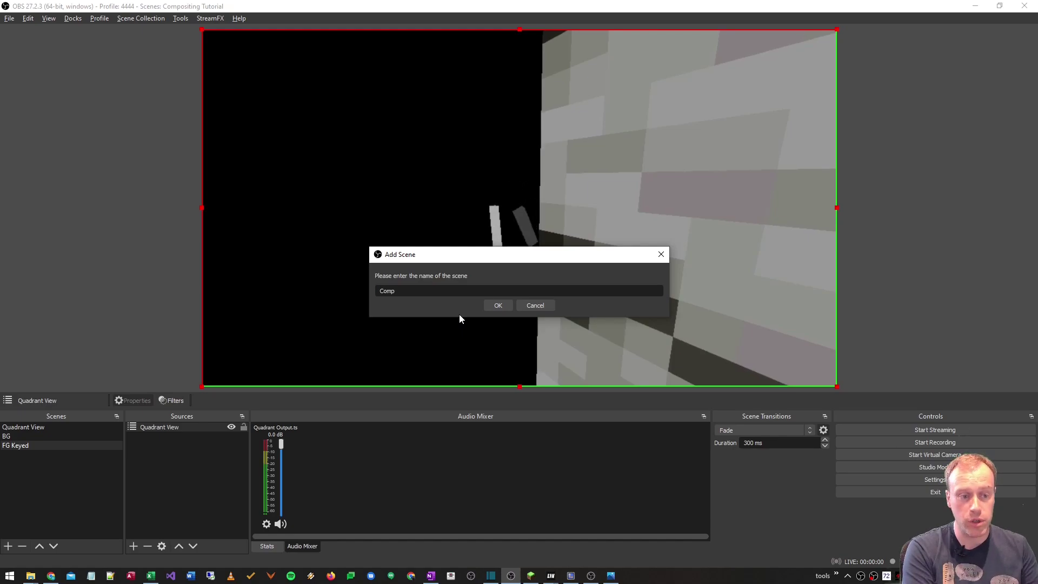
{"action": "type", "text": "osited output"}
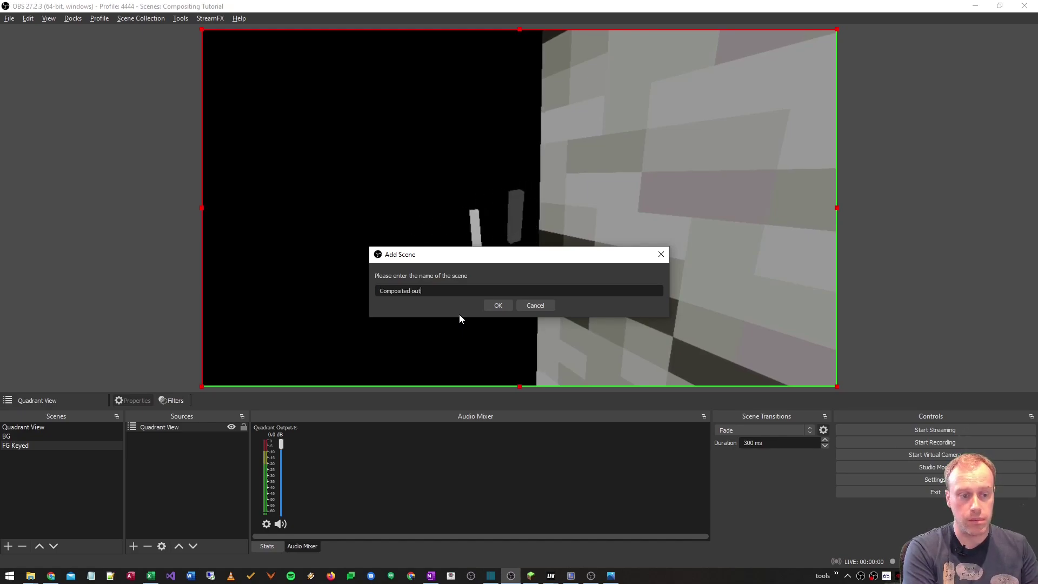
{"action": "key", "text": "Return"}
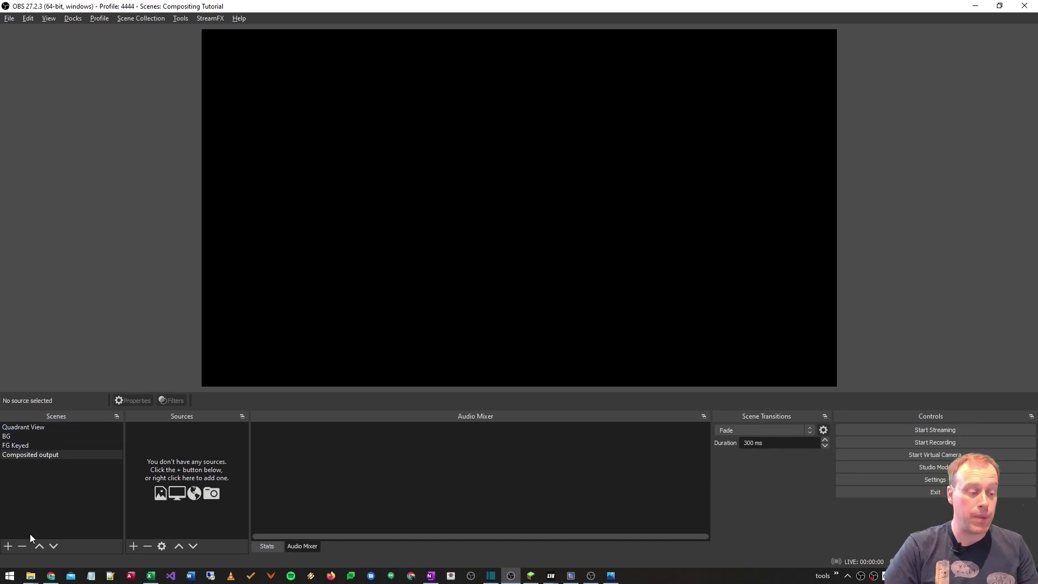
Step: Add the existing BG scene, then FG Keyed above it, and select FG Keyed
{"action": "left_click", "coordinate": [136, 544]}
{"action": "left_click", "coordinate": [169, 441]}
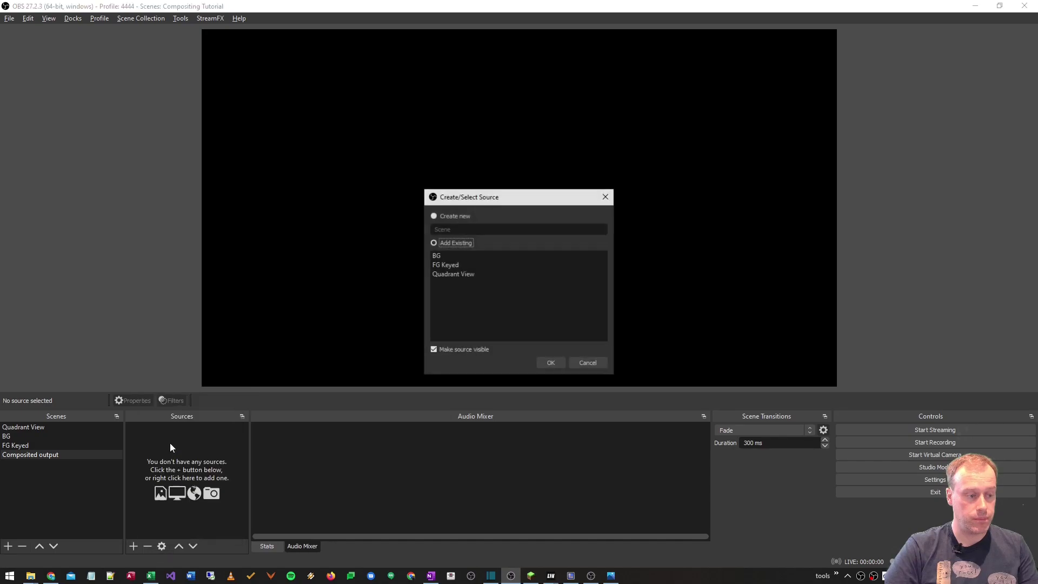
{"action": "left_click", "coordinate": [453, 255]}
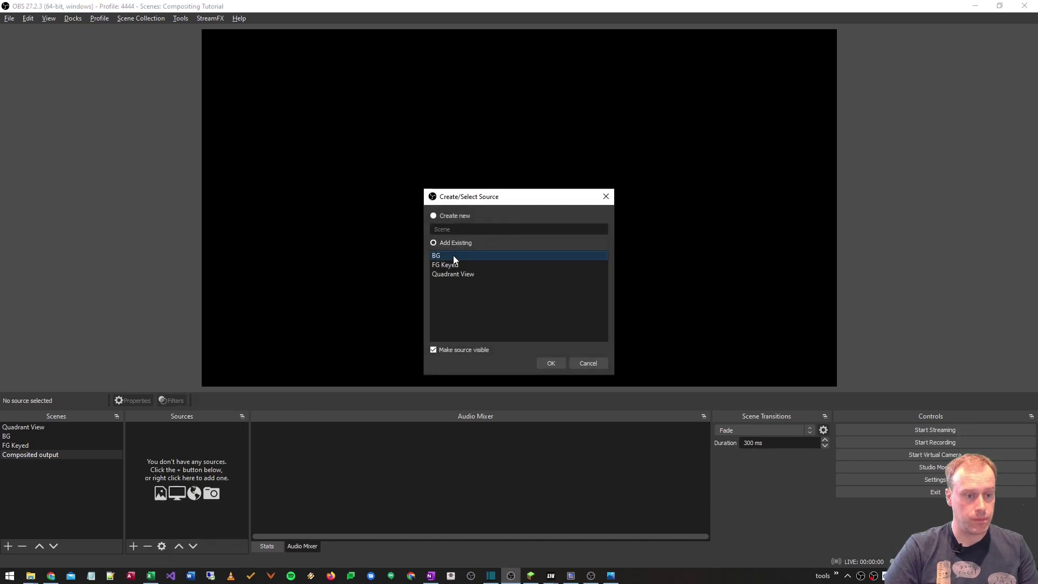
{"action": "left_click", "coordinate": [552, 362]}
{"action": "left_click", "coordinate": [133, 546]}
{"action": "left_click", "coordinate": [177, 444]}
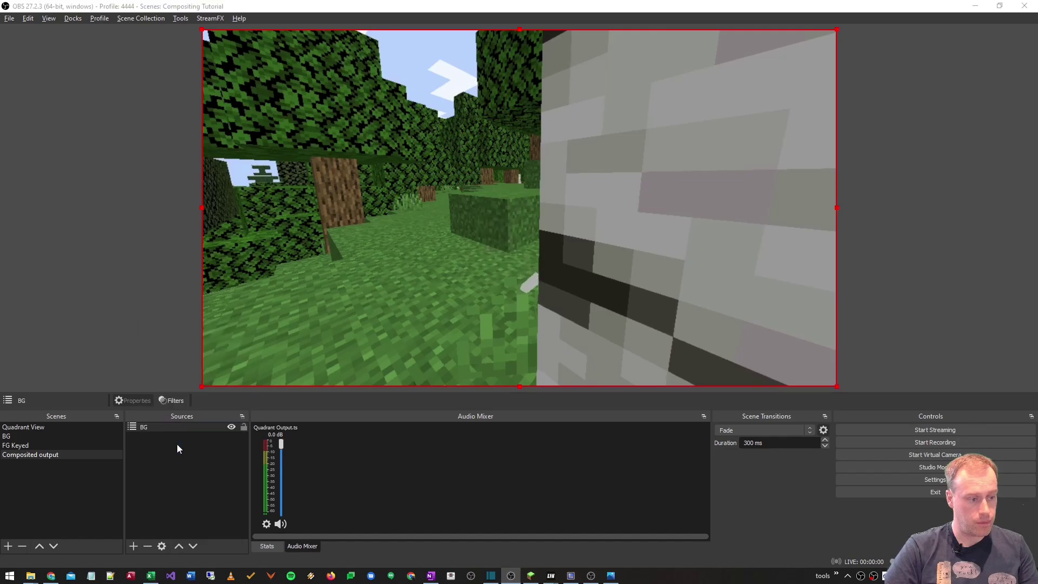
{"action": "left_click", "coordinate": [452, 266]}
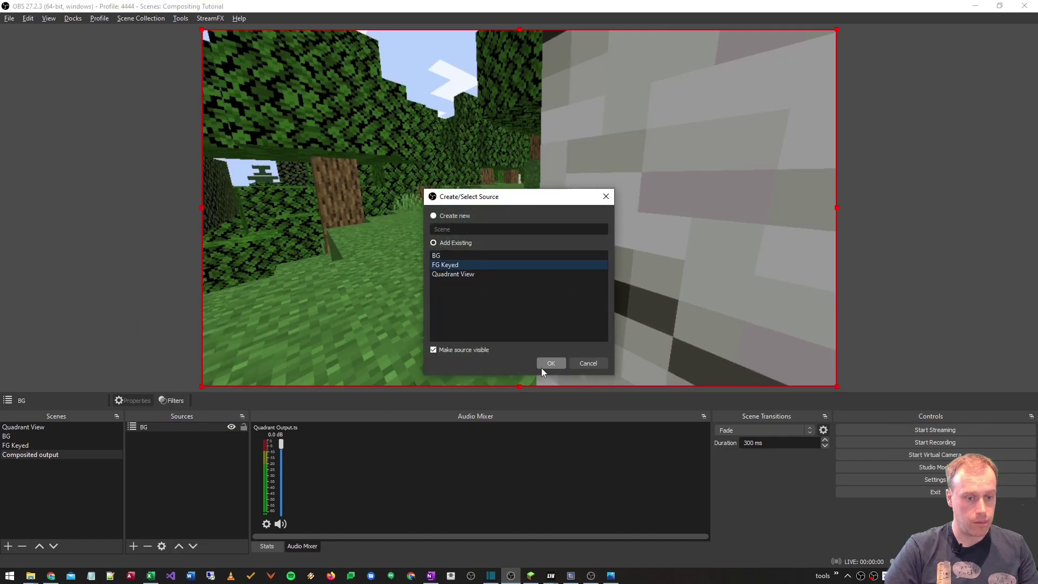
{"action": "left_click", "coordinate": [557, 362]}
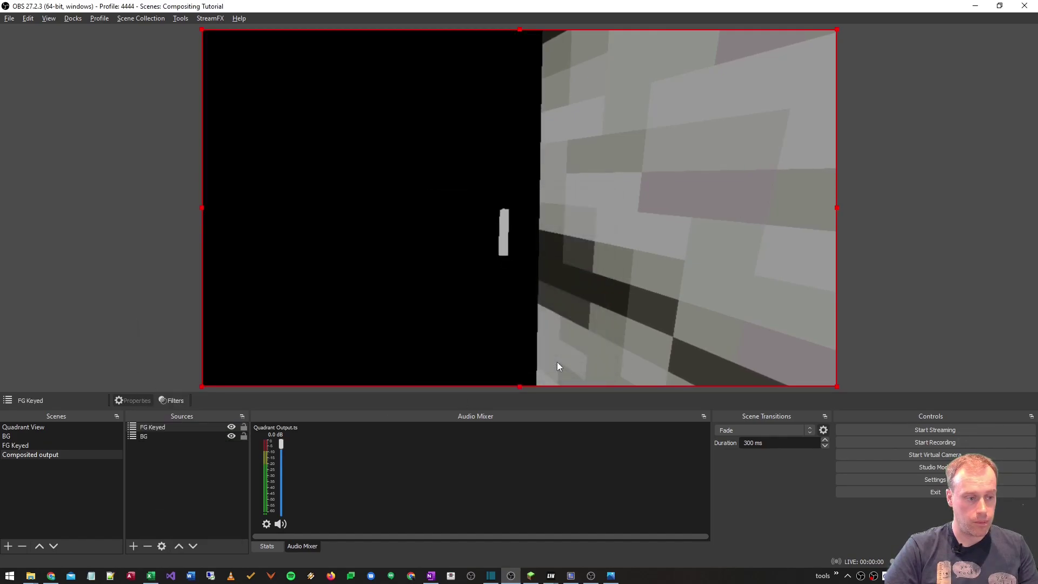
{"action": "right_click", "coordinate": [174, 427]}
{"action": "left_click", "coordinate": [193, 485]}
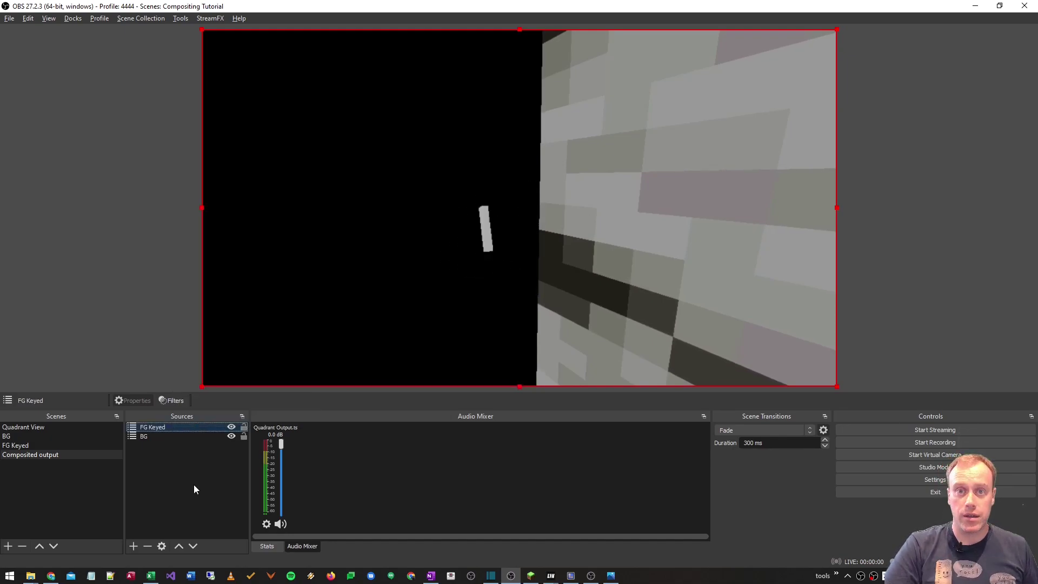
Step: Add a Colour Key filter to FG Keyed with a custom key colour of black
{"action": "left_click", "coordinate": [176, 402]}
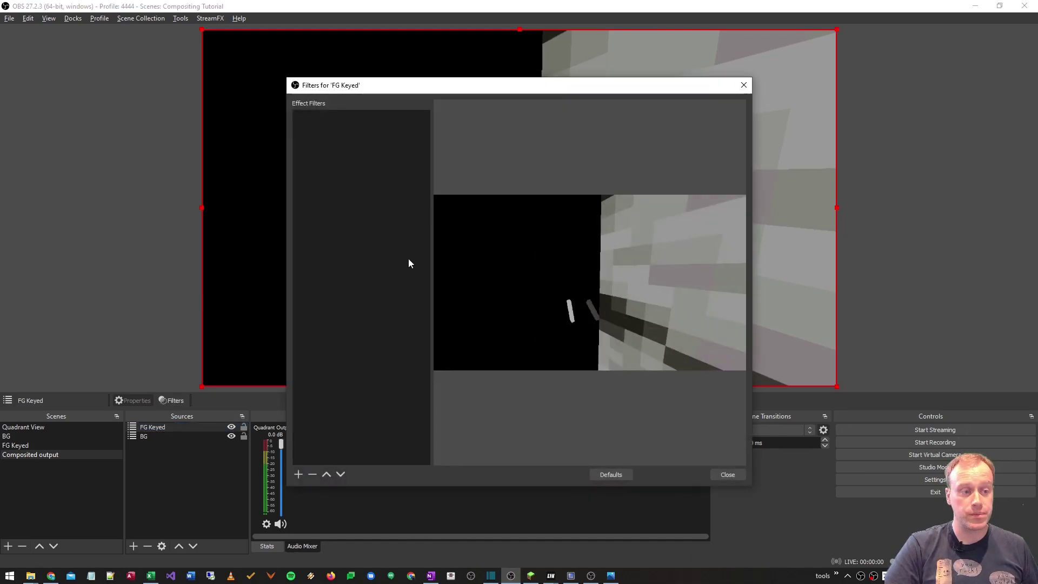
{"action": "left_click", "coordinate": [299, 475]}
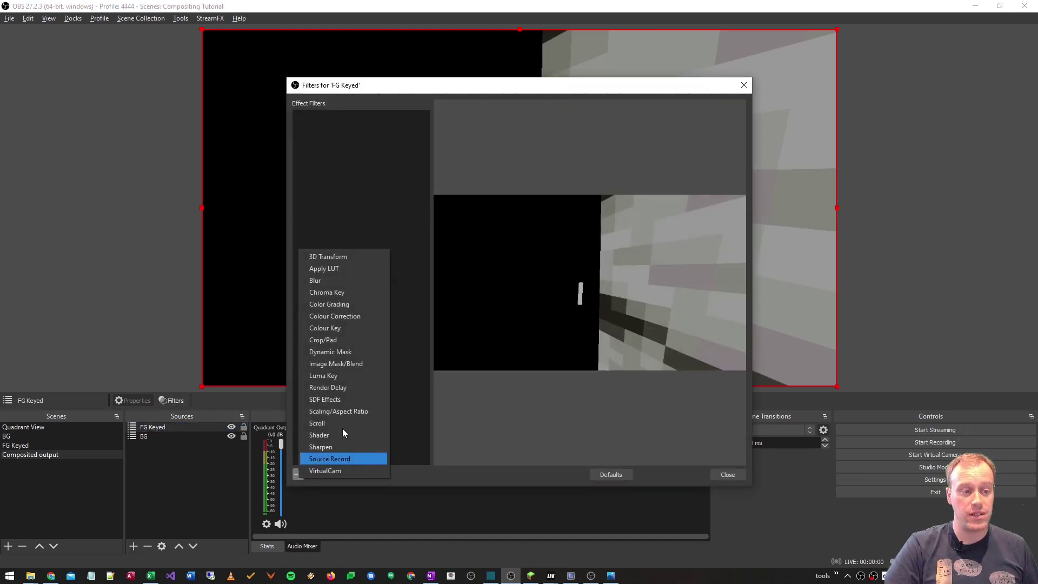
{"action": "left_click", "coordinate": [348, 327]}
{"action": "left_click", "coordinate": [506, 306]}
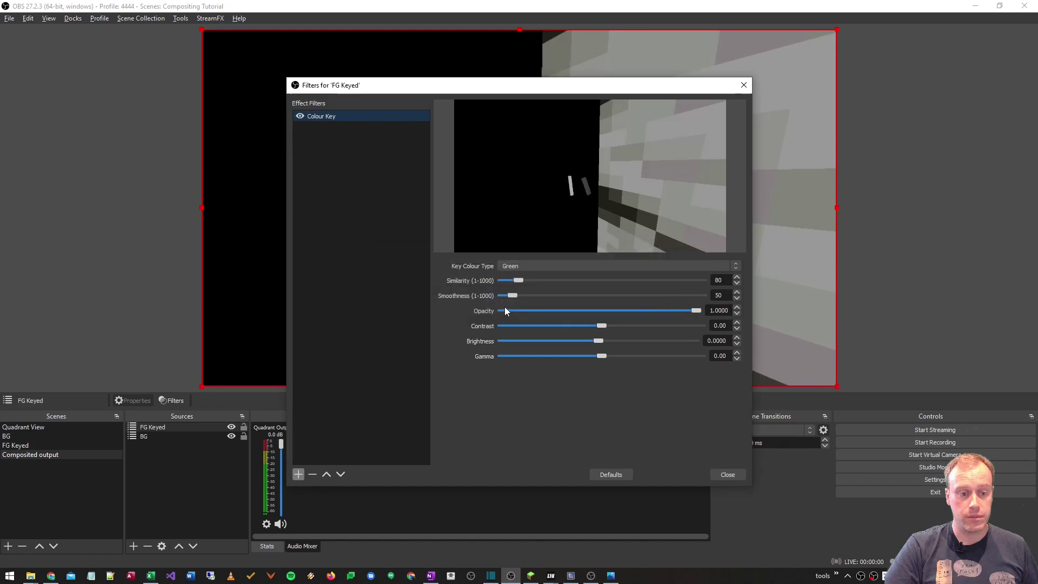
{"action": "left_click", "coordinate": [652, 267]}
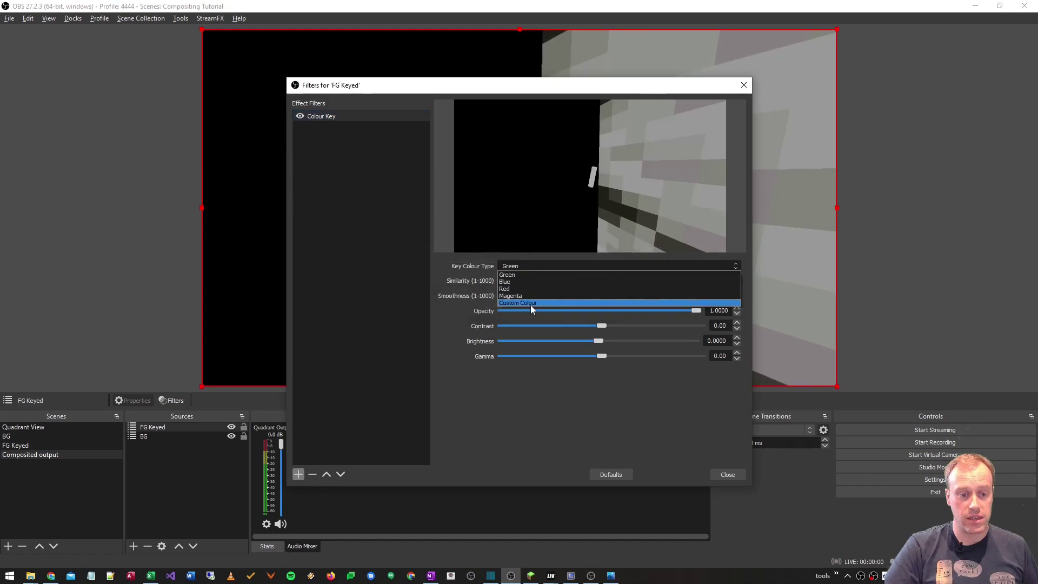
{"action": "left_click", "coordinate": [530, 305]}
{"action": "left_click", "coordinate": [665, 282]}
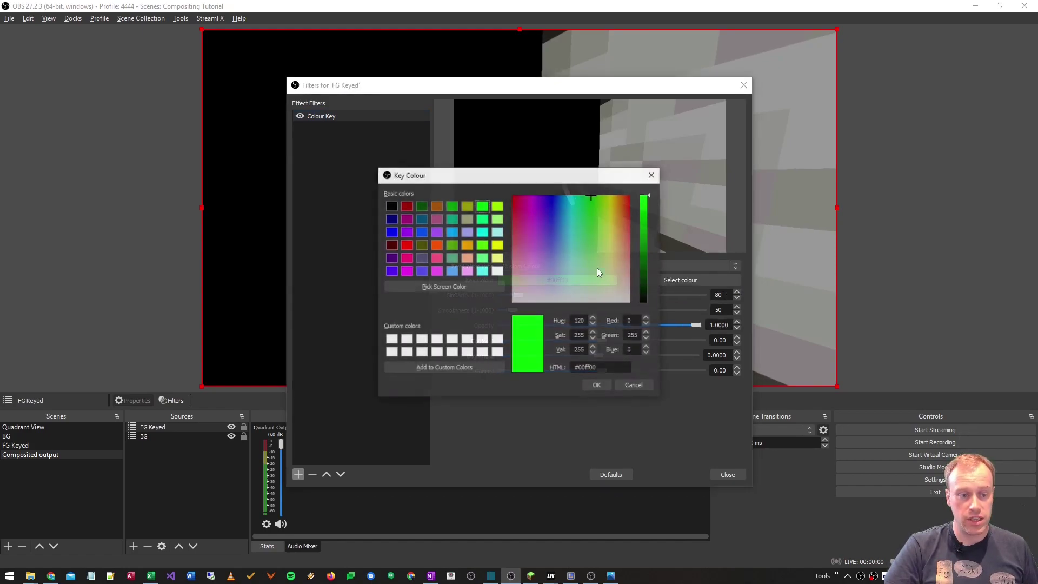
{"action": "left_click", "coordinate": [392, 207]}
{"action": "left_click", "coordinate": [598, 385]}
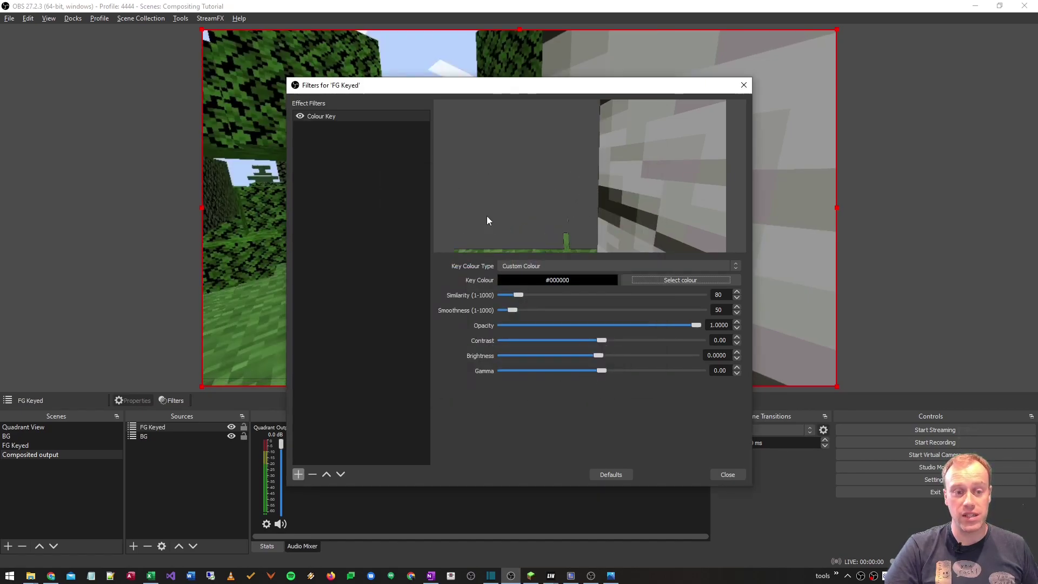
{"action": "left_click", "coordinate": [728, 474]}
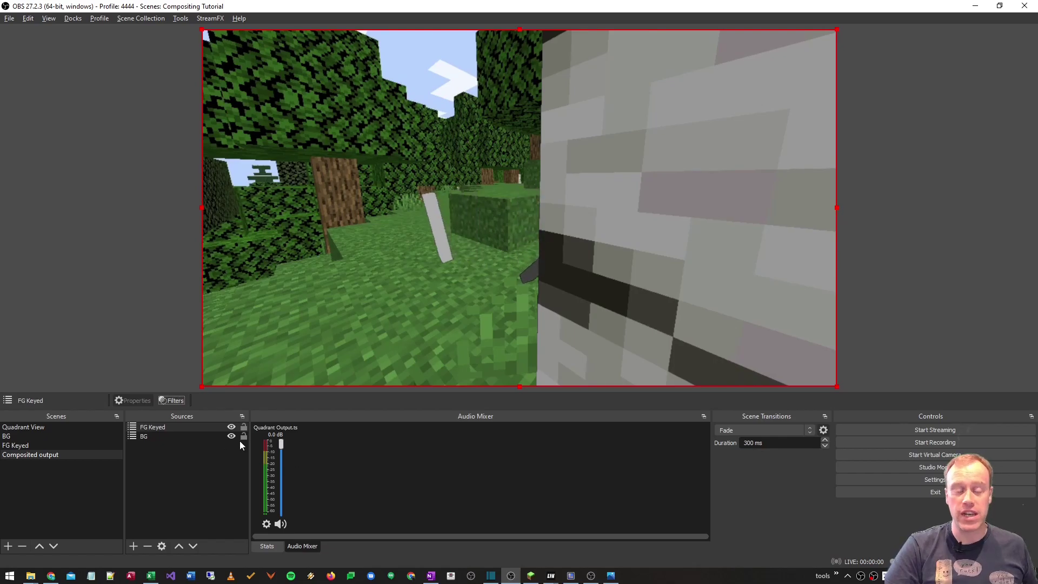
Step: Add Expert cropping.png with a Colour Key filter, layer it below FG Keyed, and centre it
{"action": "left_click_drag", "start_coordinate": [0, 411], "coordinate": [183, 430]}
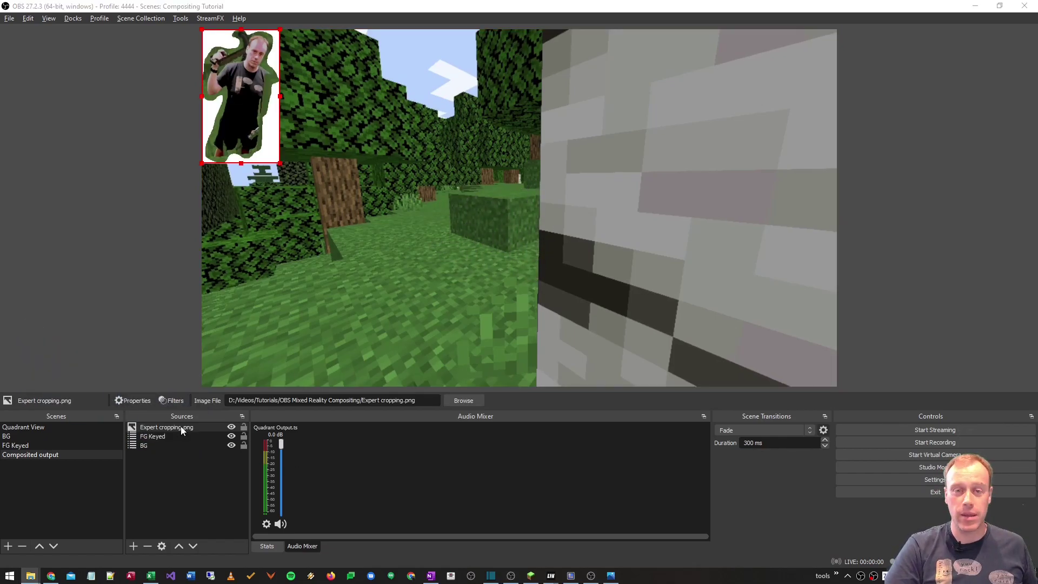
{"action": "right_click", "coordinate": [182, 430]}
{"action": "left_click", "coordinate": [189, 411]}
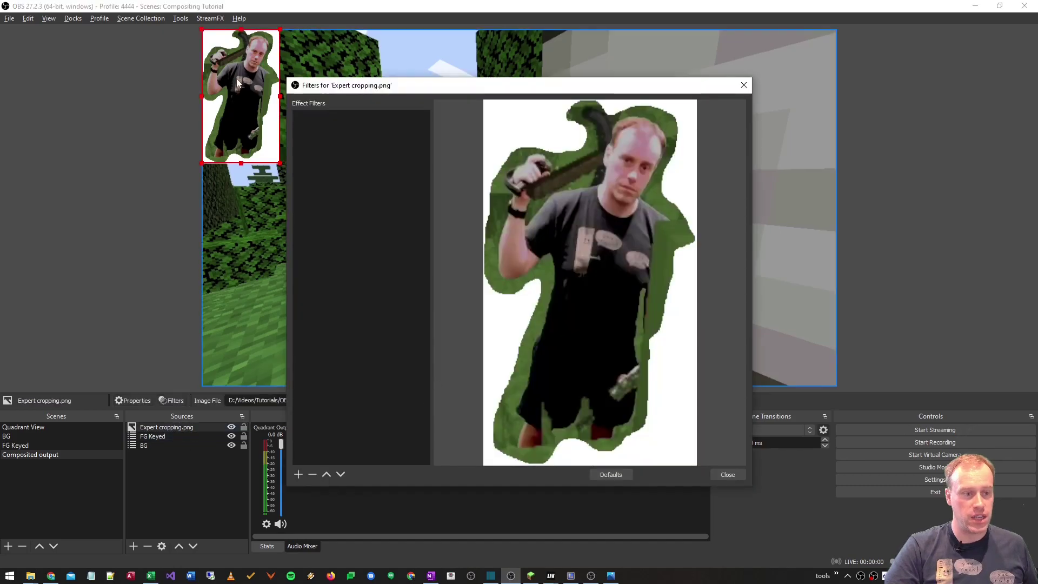
{"action": "left_click", "coordinate": [298, 474]}
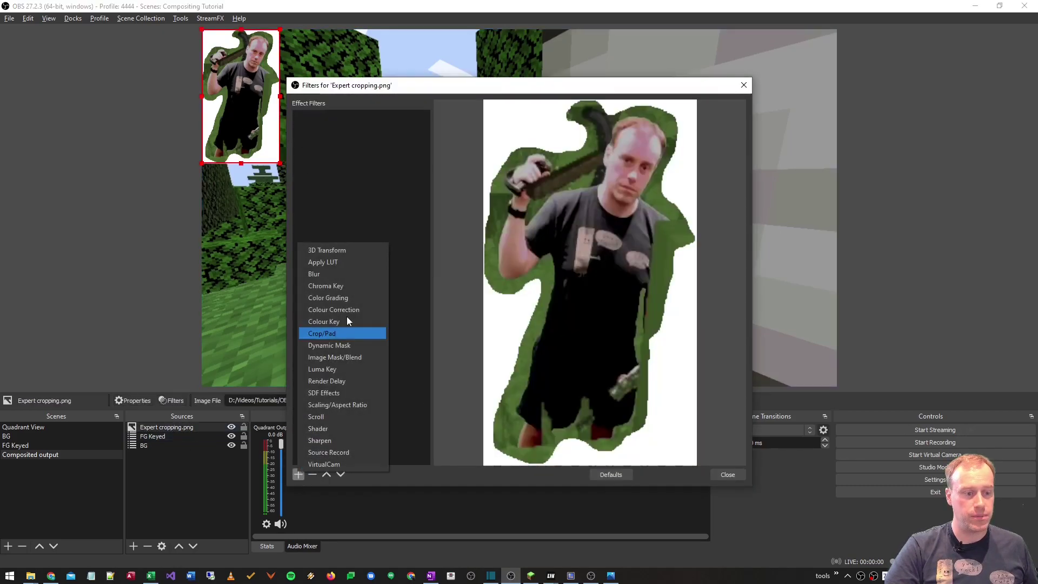
{"action": "left_click", "coordinate": [346, 316]}
{"action": "key", "text": "Return"}
{"action": "left_click", "coordinate": [728, 474]}
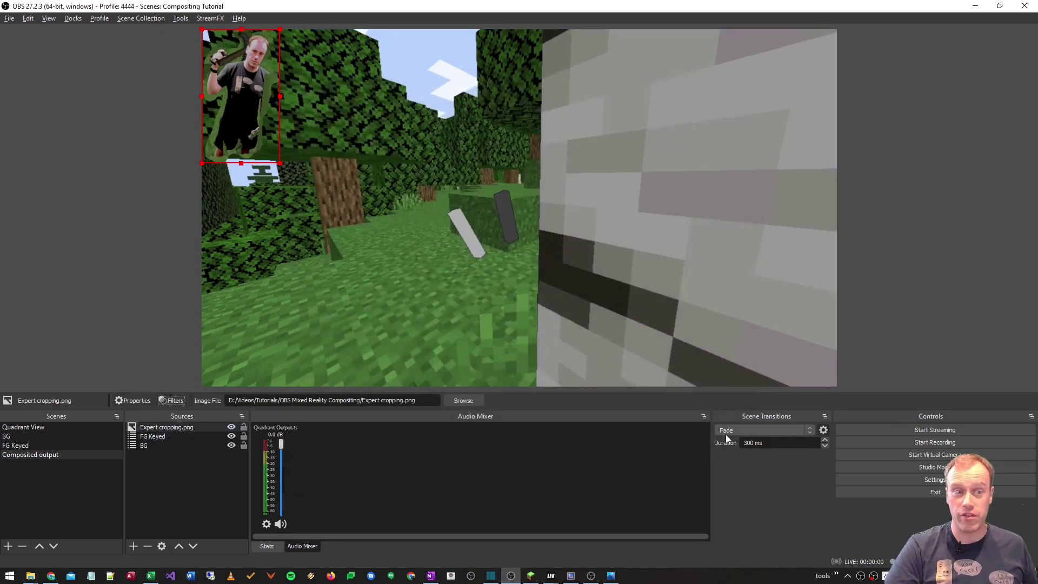
{"action": "left_click_drag", "start_coordinate": [176, 428], "coordinate": [178, 439]}
{"action": "left_click_drag", "start_coordinate": [249, 107], "coordinate": [530, 254]}
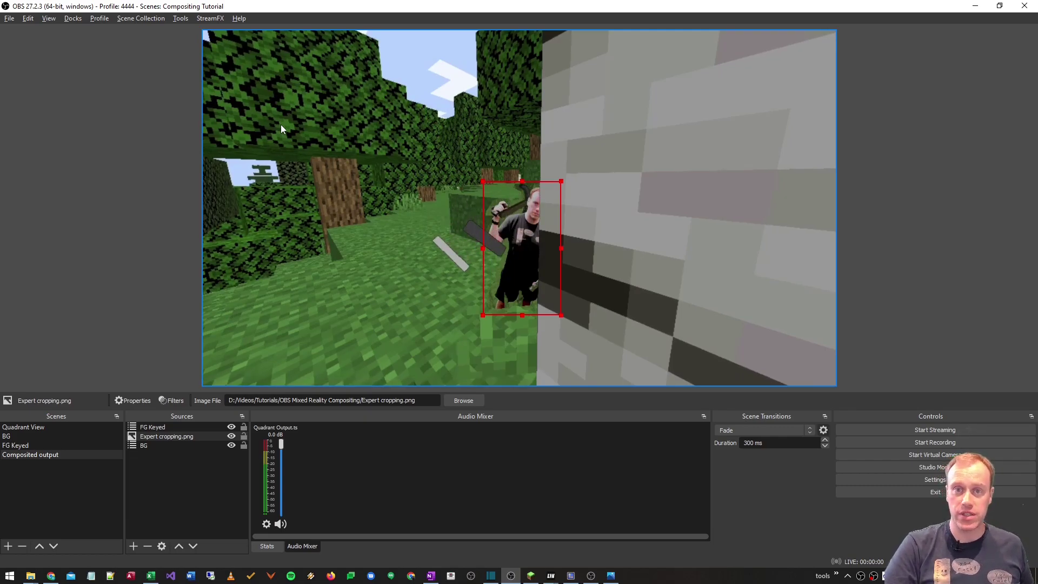
Step: Duplicate the FG Keyed scene as 'FG Alpha'
{"action": "left_click", "coordinate": [36, 472]}
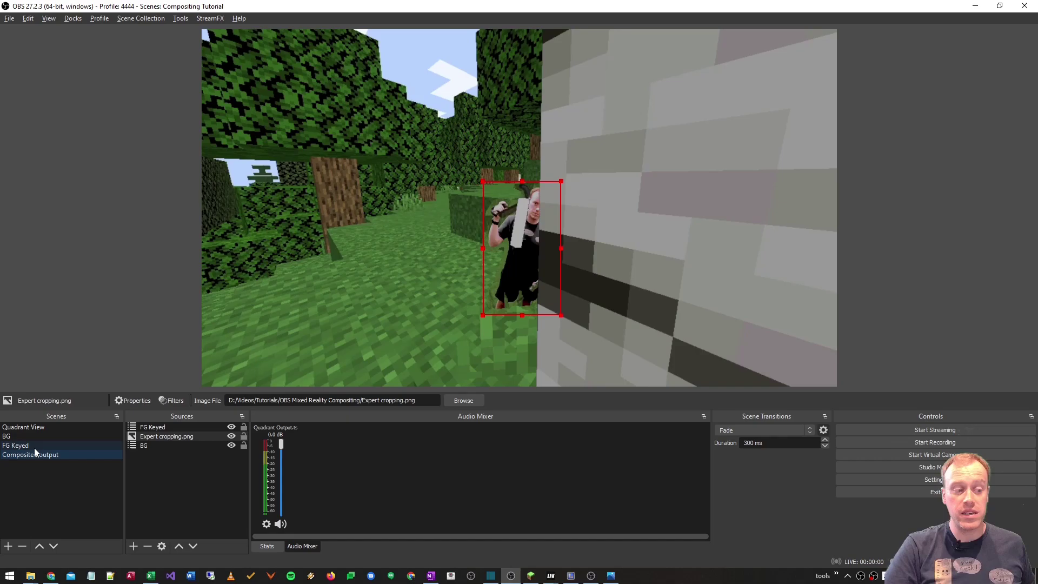
{"action": "right_click", "coordinate": [32, 446]}
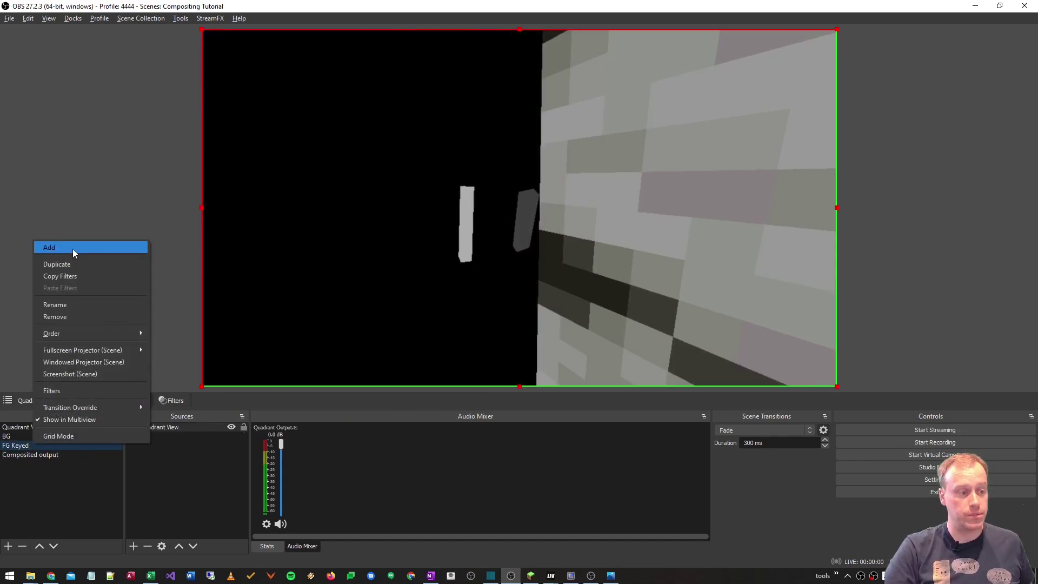
{"action": "left_click", "coordinate": [82, 264]}
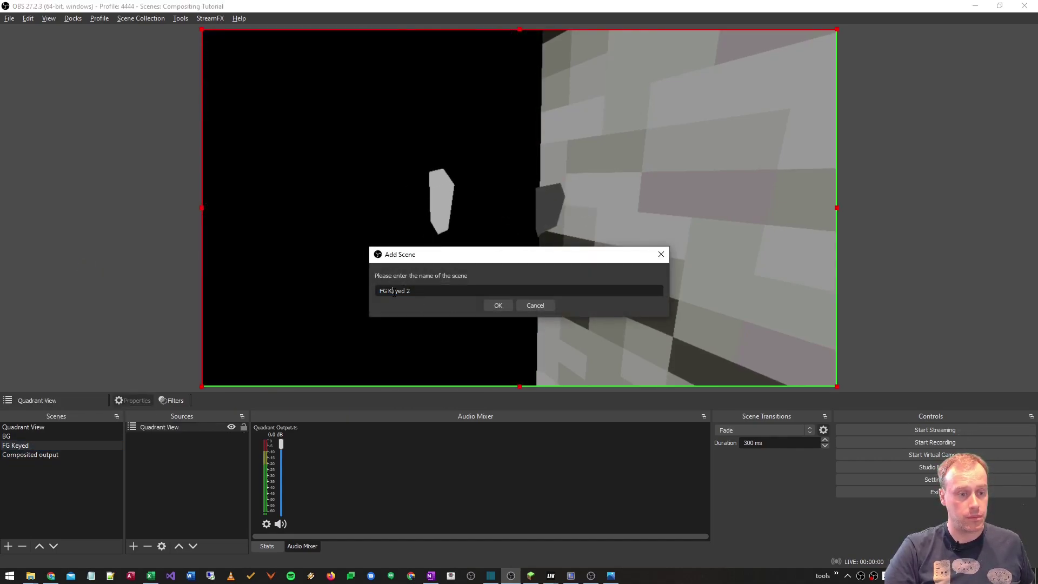
{"action": "type", "text": "FG Al"}
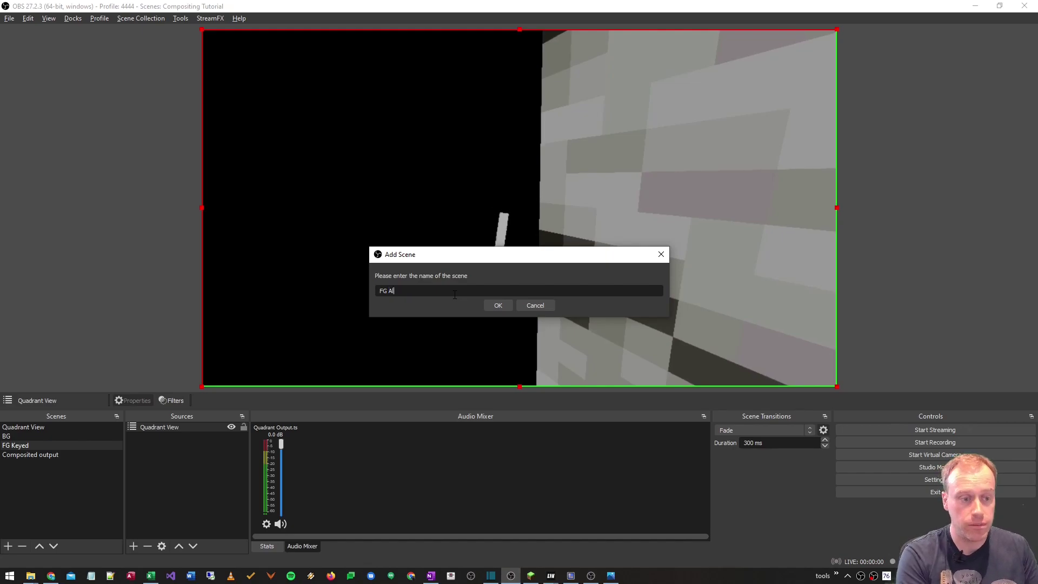
{"action": "type", "text": "pha"}
{"action": "key", "text": "Return"}
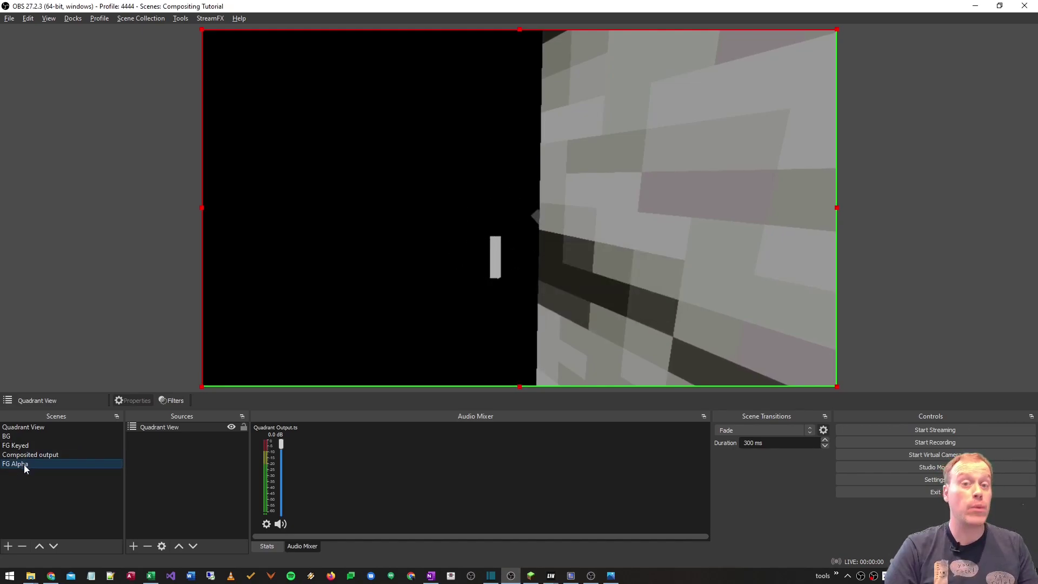
Step: Remove the copied Colour Key filter from FG Alpha's filters
{"action": "right_click", "coordinate": [31, 461]}
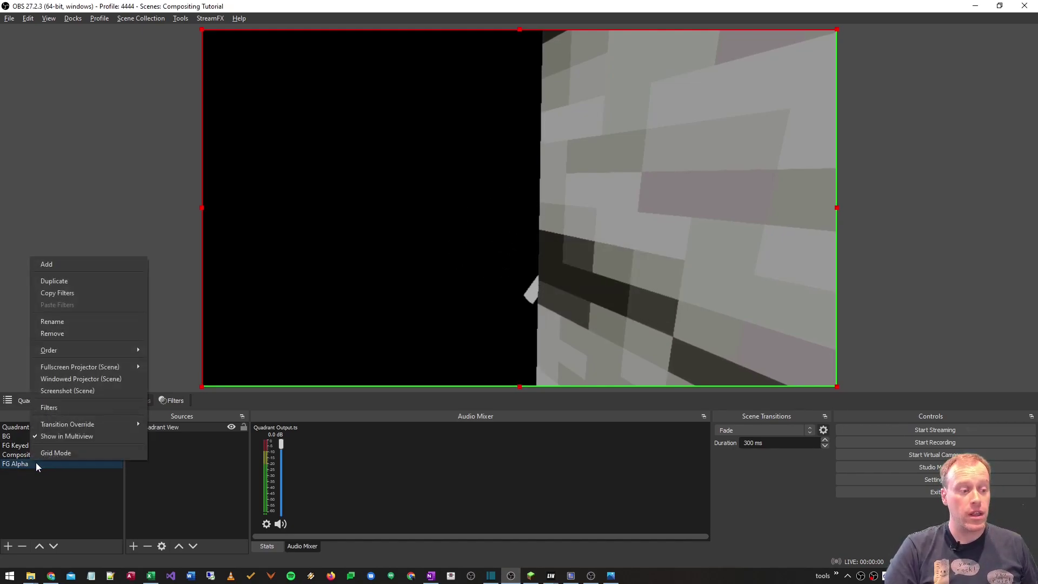
{"action": "left_click", "coordinate": [71, 409]}
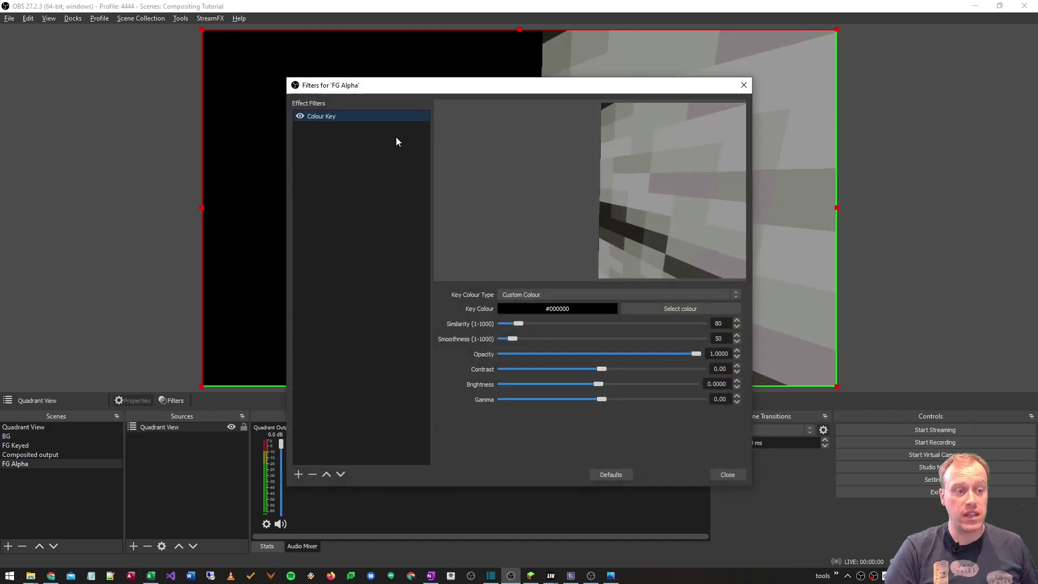
{"action": "left_click", "coordinate": [312, 474]}
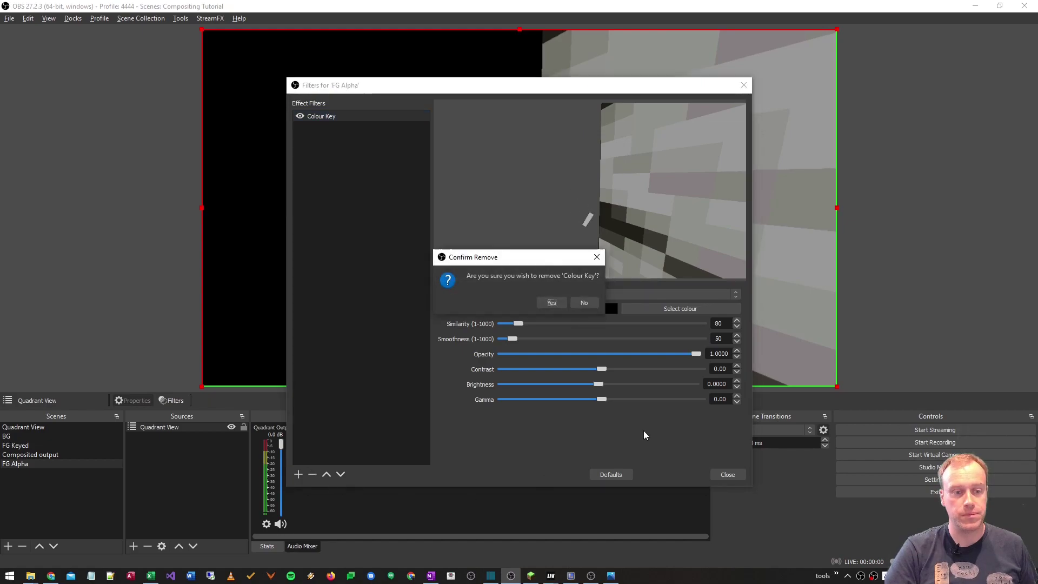
{"action": "key", "text": "Return"}
{"action": "left_click", "coordinate": [728, 474]}
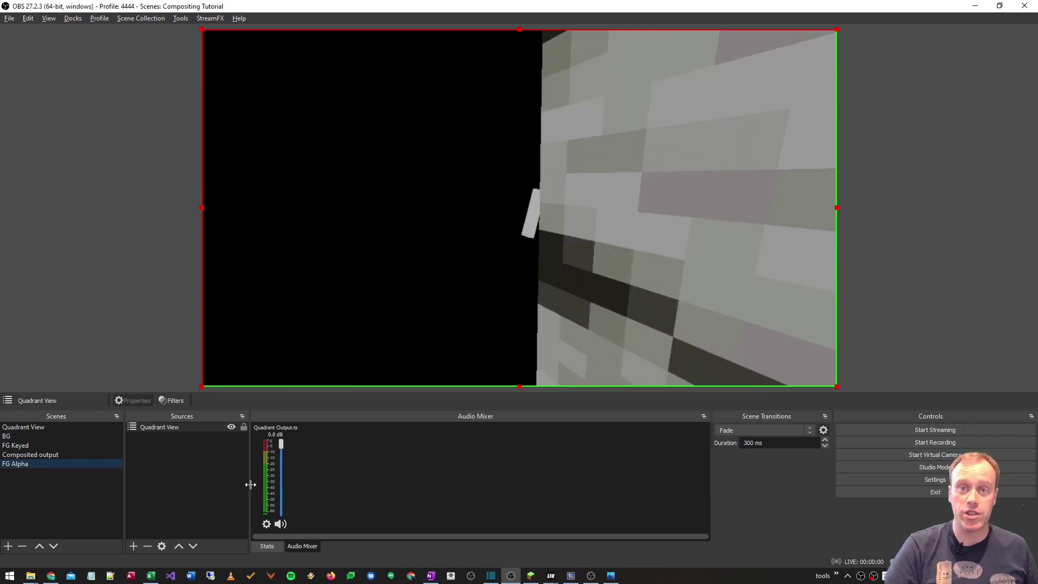
Step: Duplicate the FG Alpha scene as a new scene named 'Alpha Channel'
{"action": "right_click", "coordinate": [34, 465]}
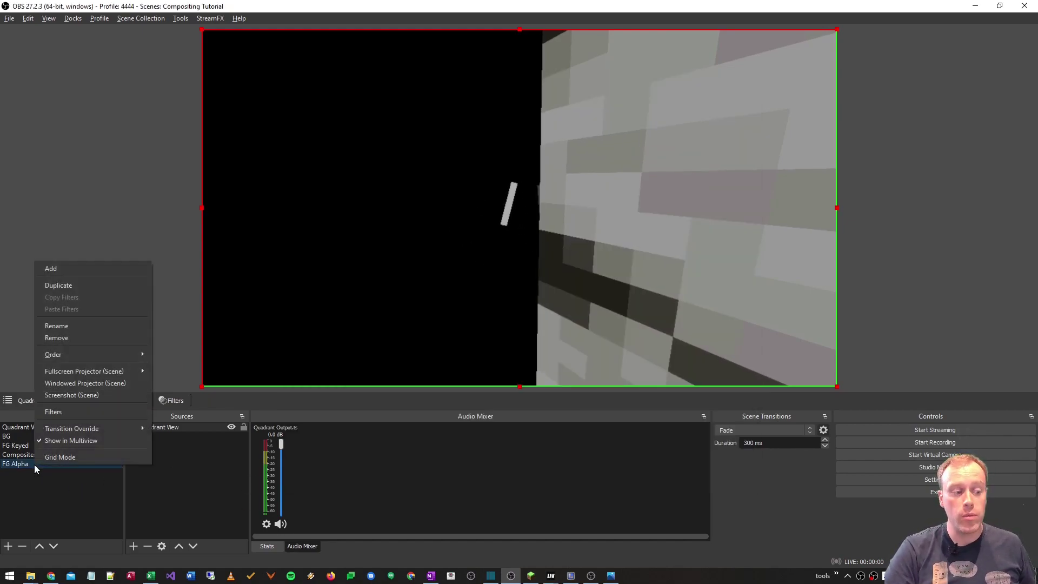
{"action": "left_click", "coordinate": [78, 284]}
{"action": "type", "text": "Alpha Channel"}
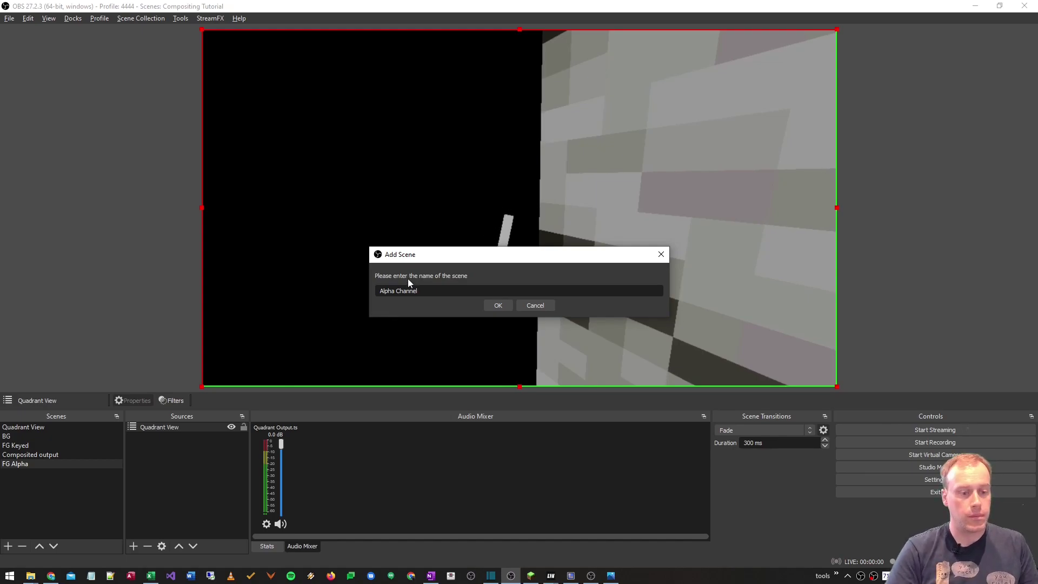
{"action": "left_click", "coordinate": [504, 304]}
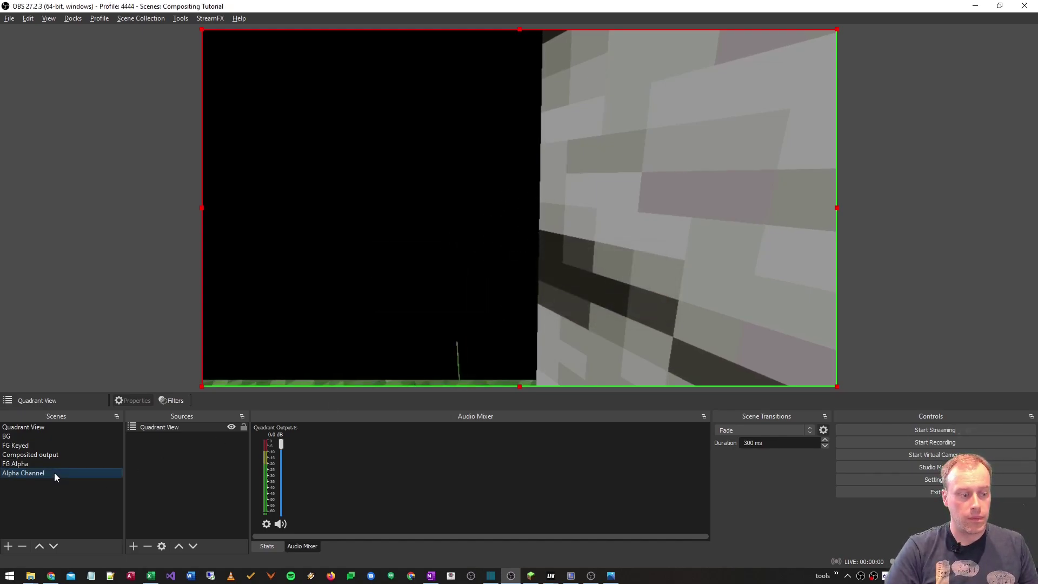
Step: Crop the Quadrant View source to right 0 and left 960 in its transform settings
{"action": "right_click", "coordinate": [448, 225]}
{"action": "mouse_move", "coordinate": [487, 239]}
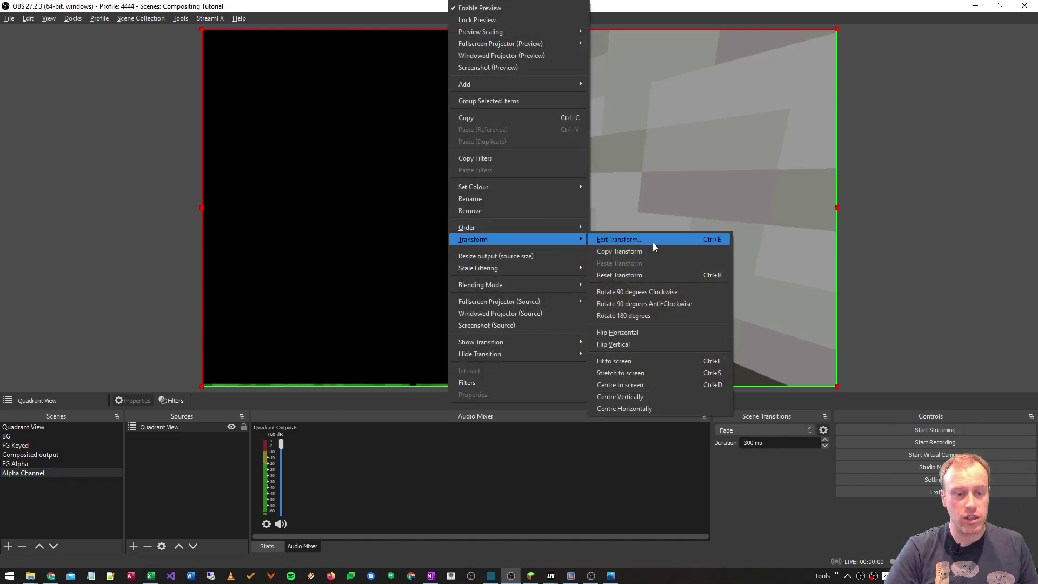
{"action": "left_click", "coordinate": [654, 242]}
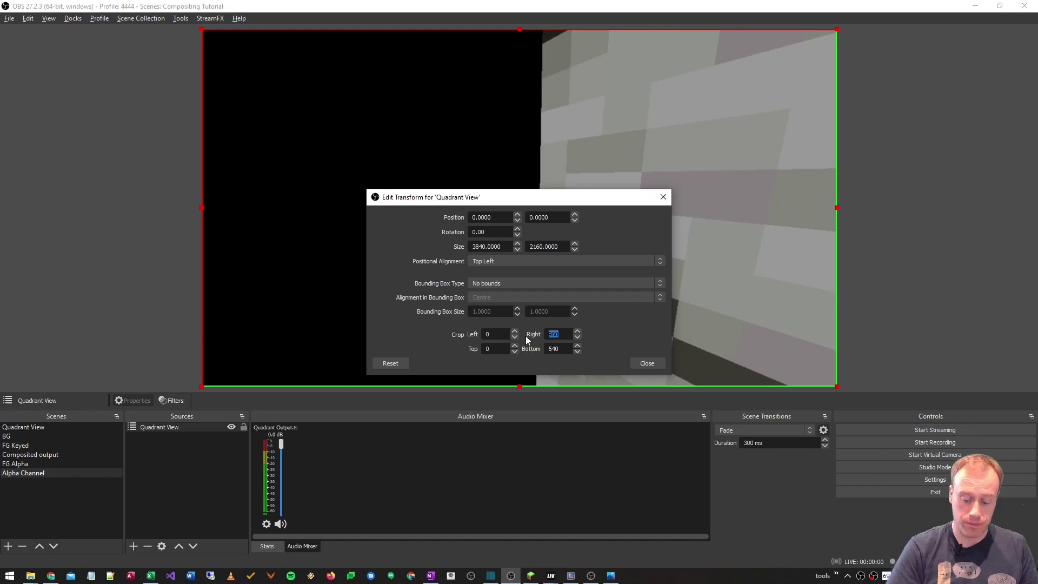
{"action": "type", "text": "0"}
{"action": "key", "text": "shift+Tab"}
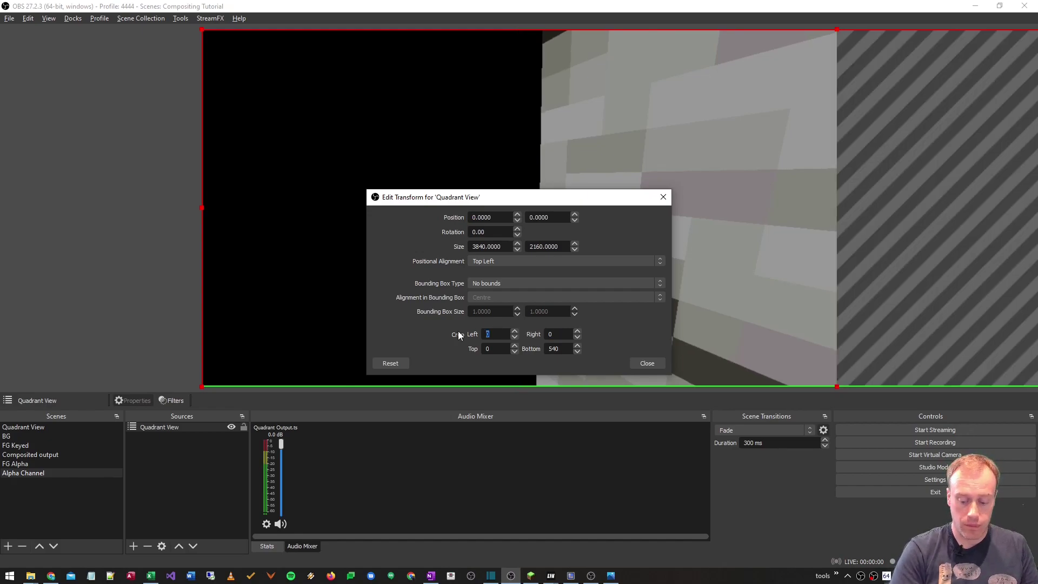
{"action": "type", "text": "960"}
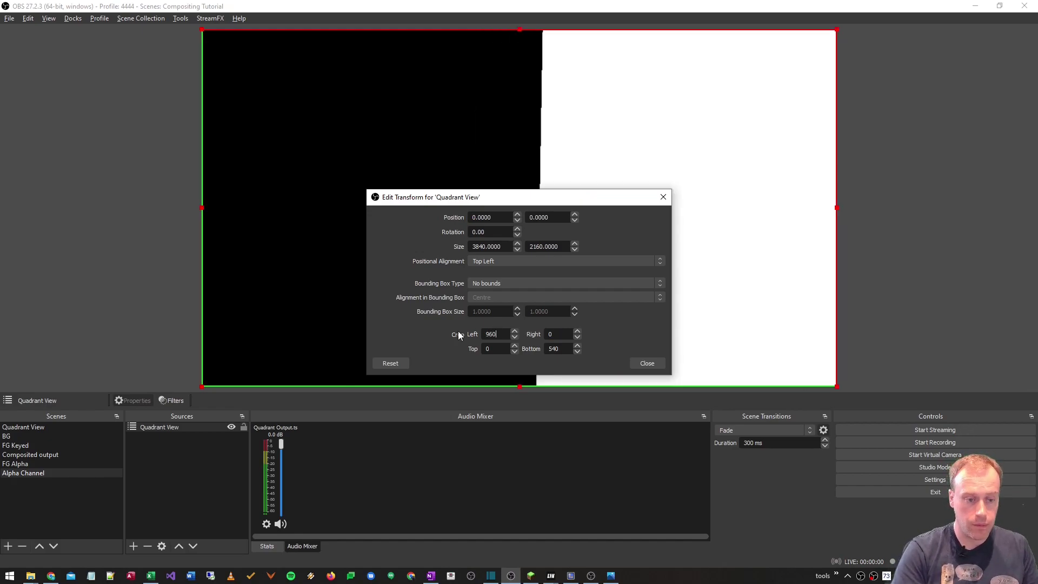
{"action": "left_click", "coordinate": [656, 364]}
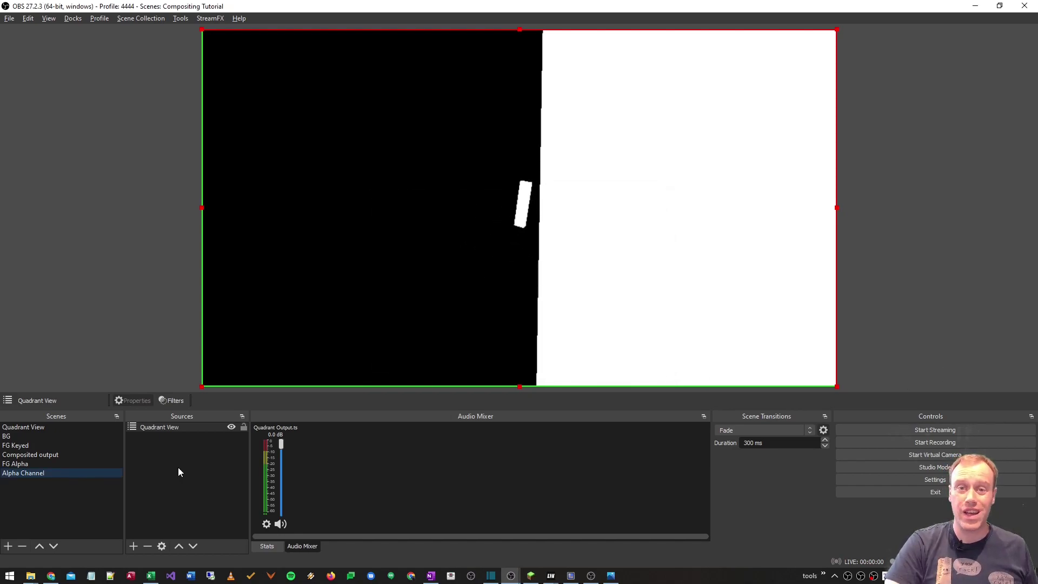
Step: Add the existing FG Alpha scene as the top source of Composited output and open its filters
{"action": "left_click", "coordinate": [32, 456]}
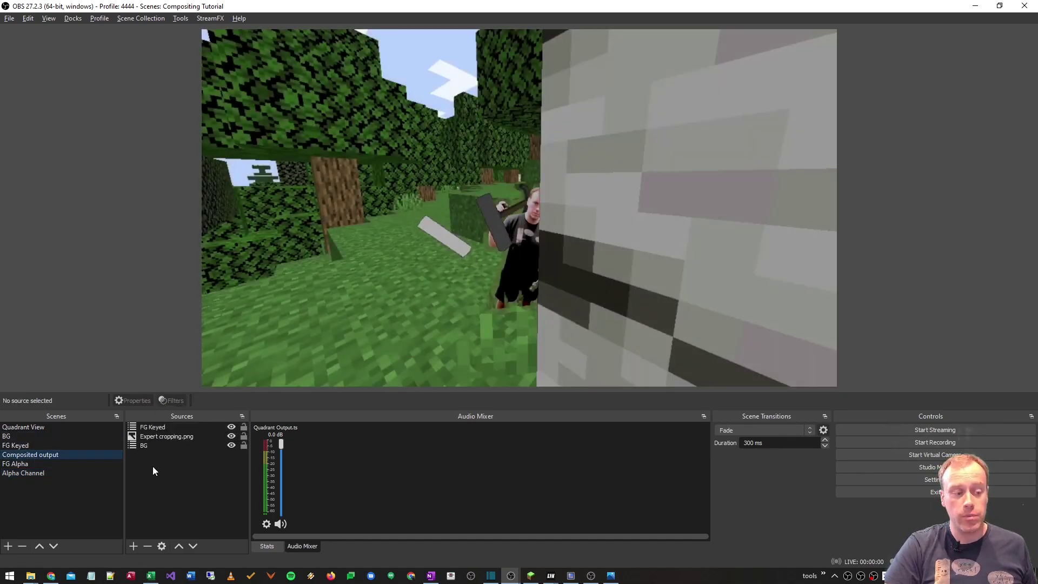
{"action": "left_click", "coordinate": [133, 546]}
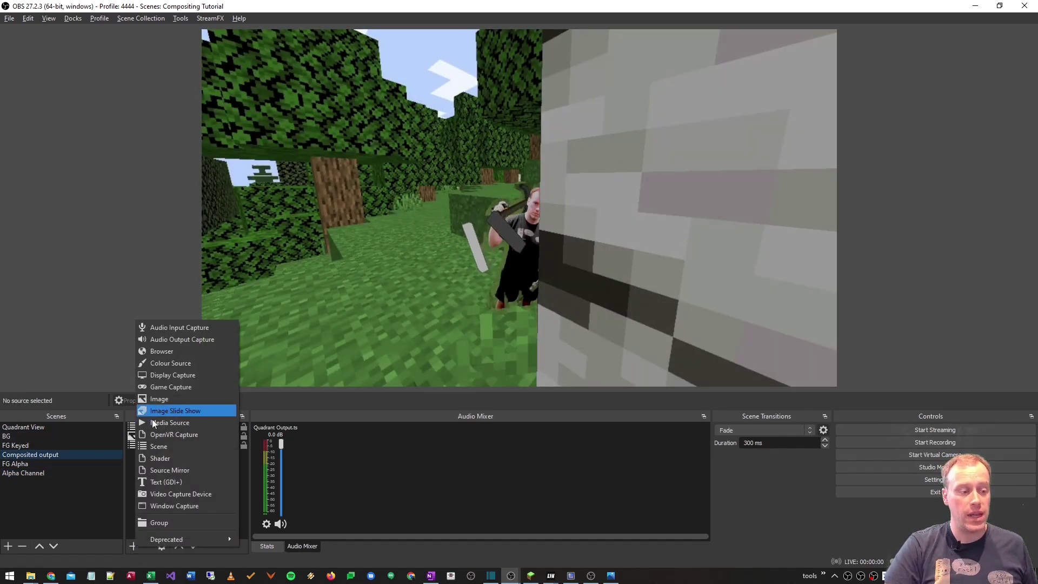
{"action": "left_click", "coordinate": [165, 450]}
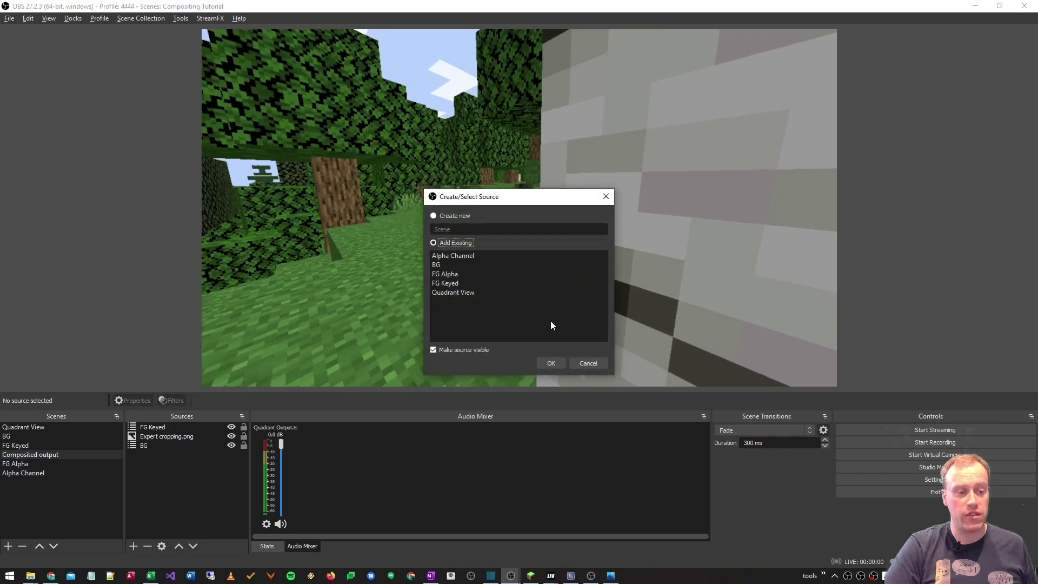
{"action": "left_click", "coordinate": [462, 275]}
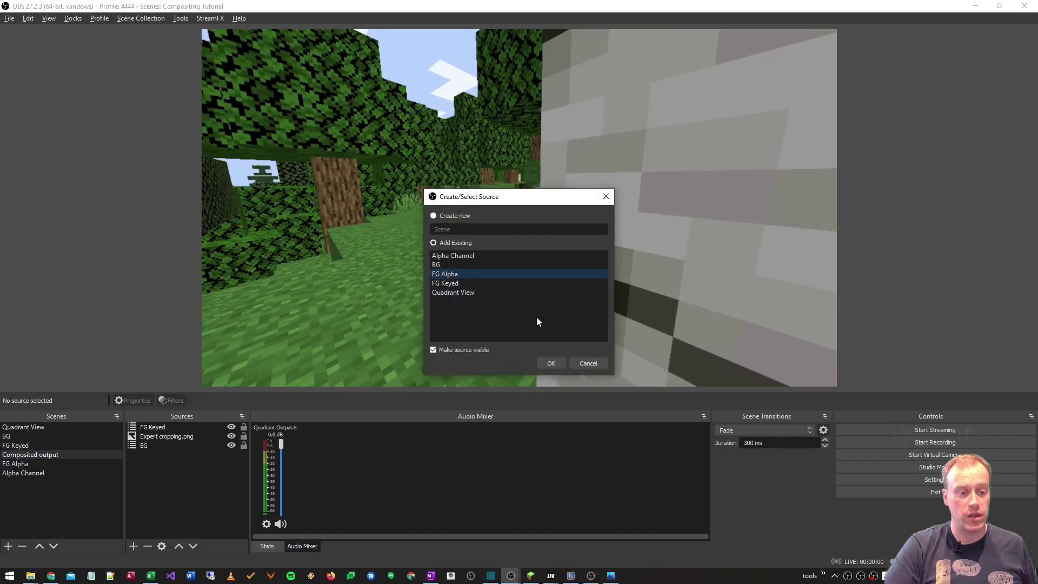
{"action": "left_click", "coordinate": [555, 367]}
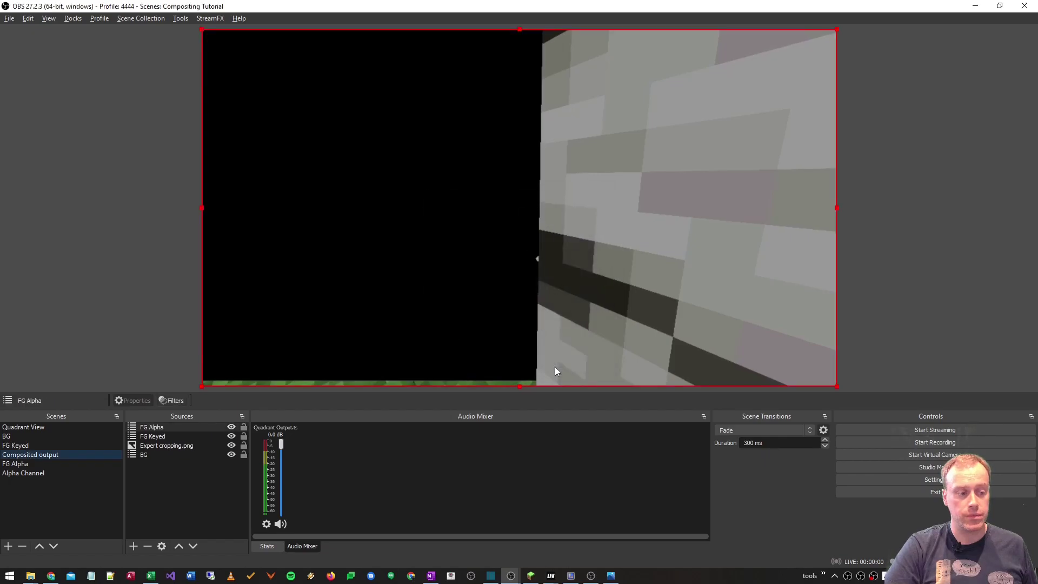
{"action": "left_click", "coordinate": [171, 400]}
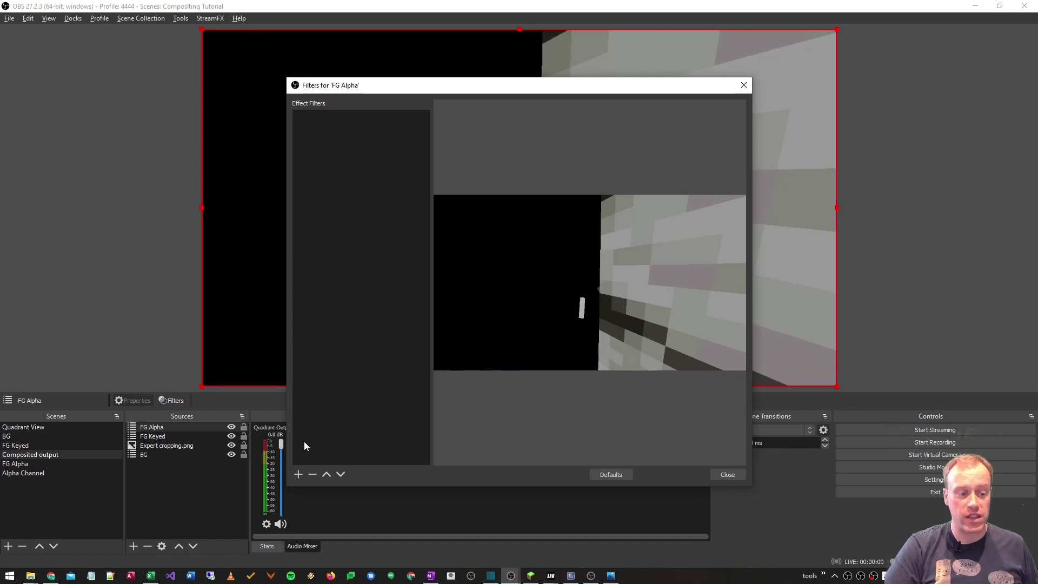
Step: Add a Dynamic Mask effect filter to FG Alpha with its default name
{"action": "left_click", "coordinate": [299, 474]}
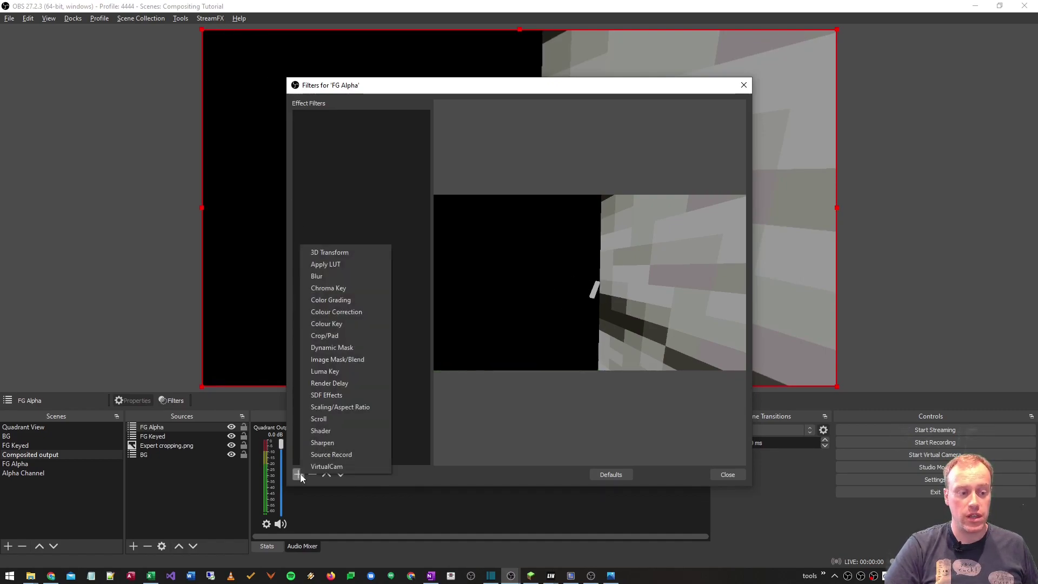
{"action": "left_click", "coordinate": [357, 347]}
{"action": "left_click", "coordinate": [502, 304]}
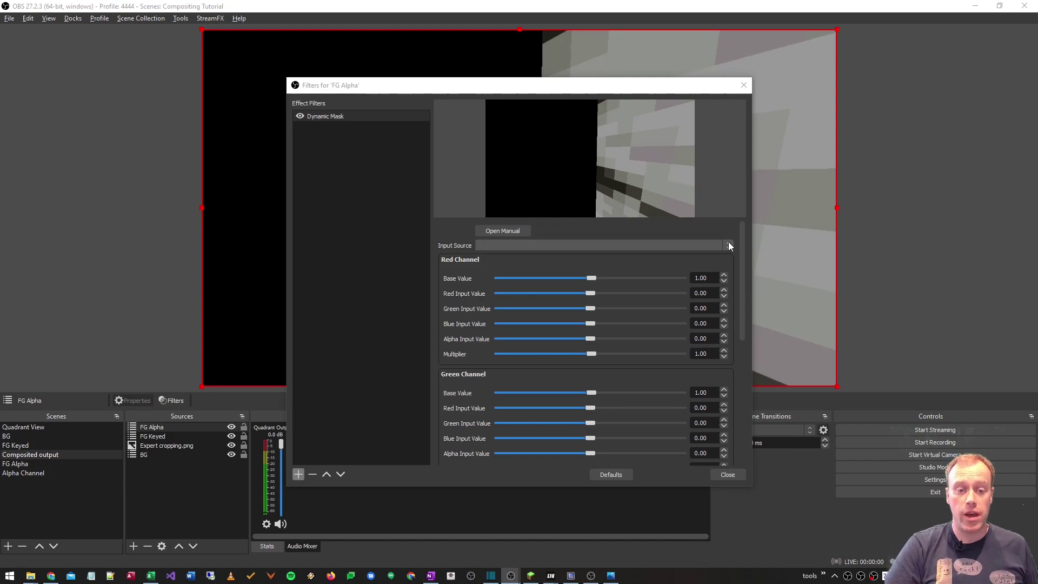
Step: Set the Dynamic Mask input source to the Alpha Channel scene and select the alpha Base Value
{"action": "left_click", "coordinate": [728, 247]}
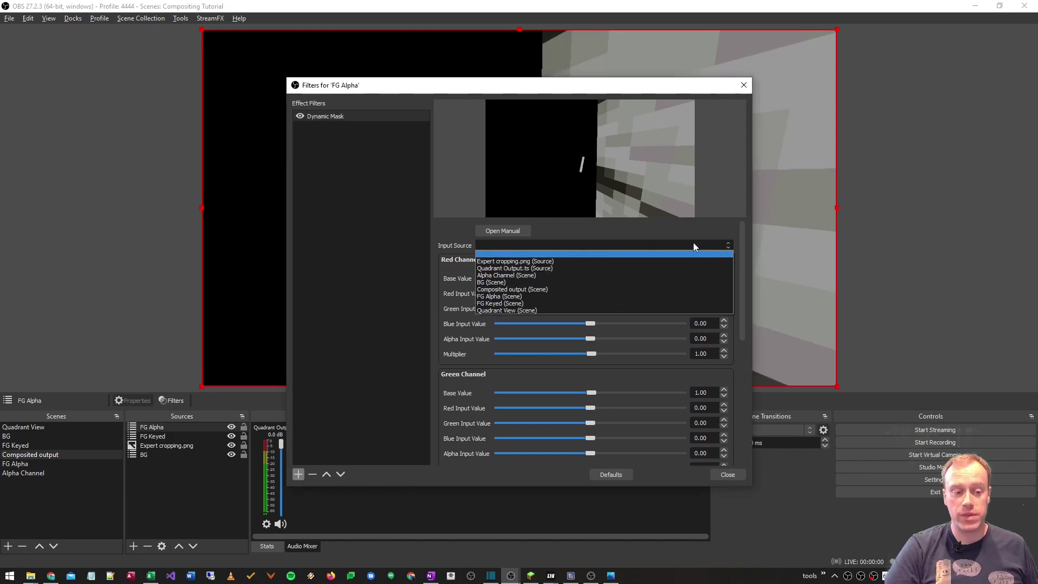
{"action": "left_click", "coordinate": [532, 276]}
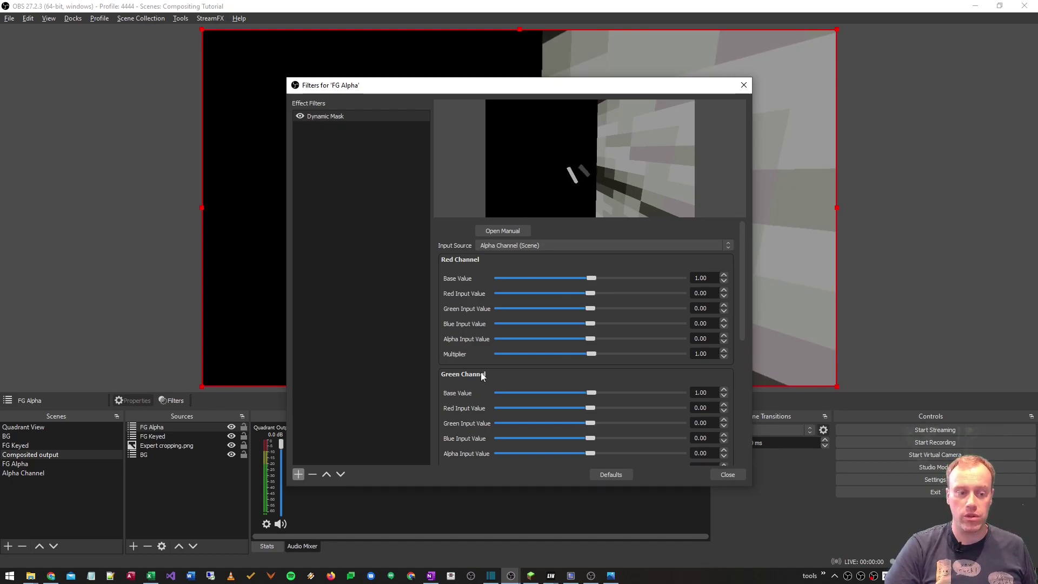
{"action": "left_click_drag", "start_coordinate": [742, 232], "coordinate": [744, 368]}
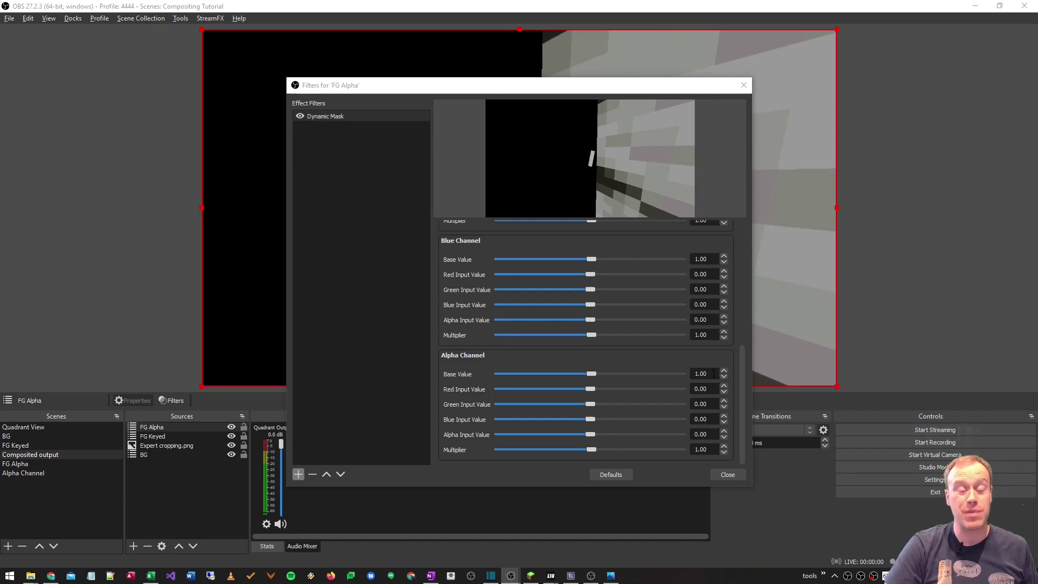
{"action": "double_click", "coordinate": [714, 373]}
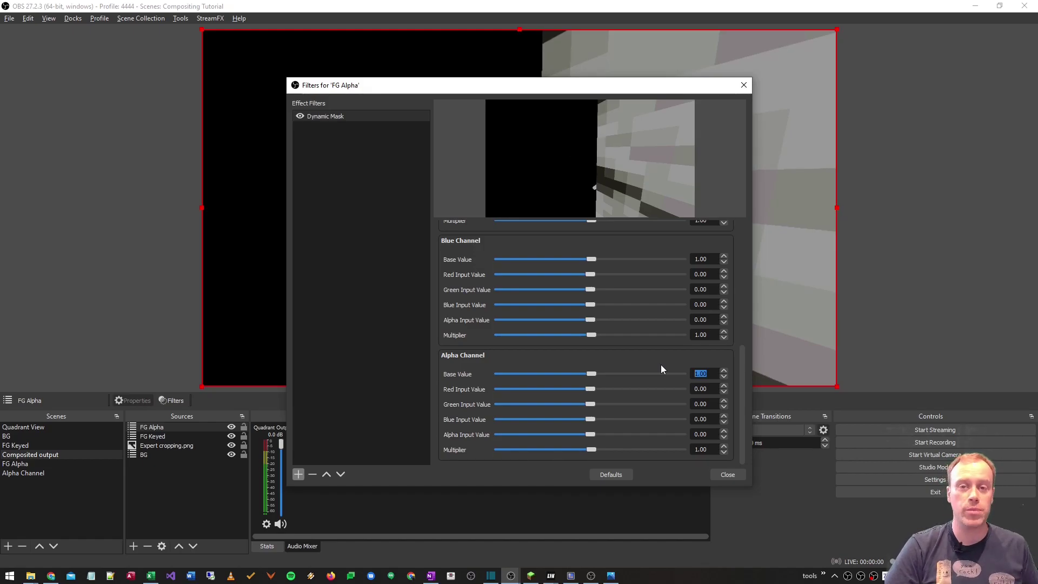
Step: Set the mask's alpha channel to base -1, red, green and blue inputs 32, alpha input -94
{"action": "type", "text": "-1"}
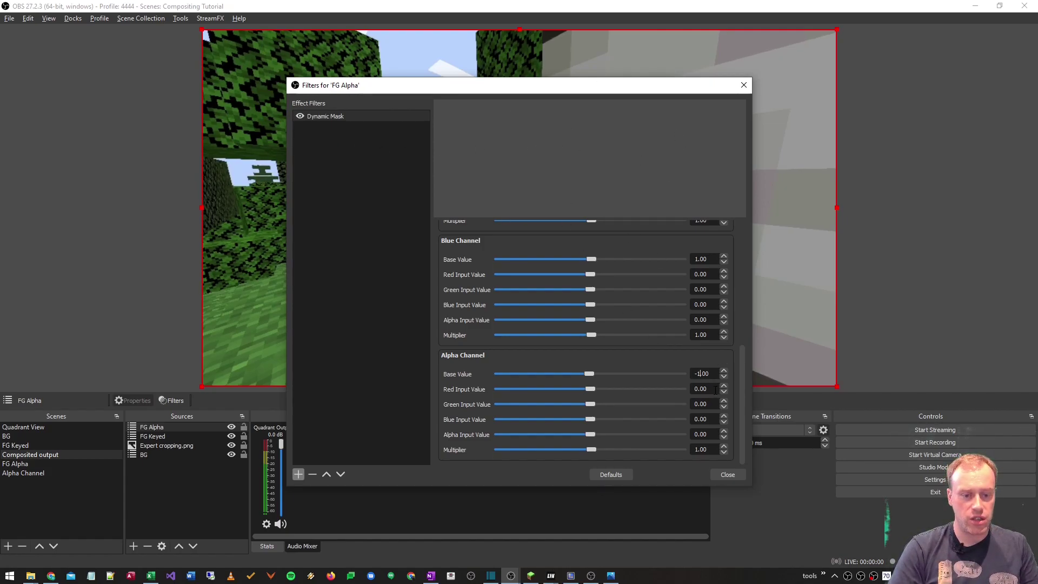
{"action": "type", "text": "32"}
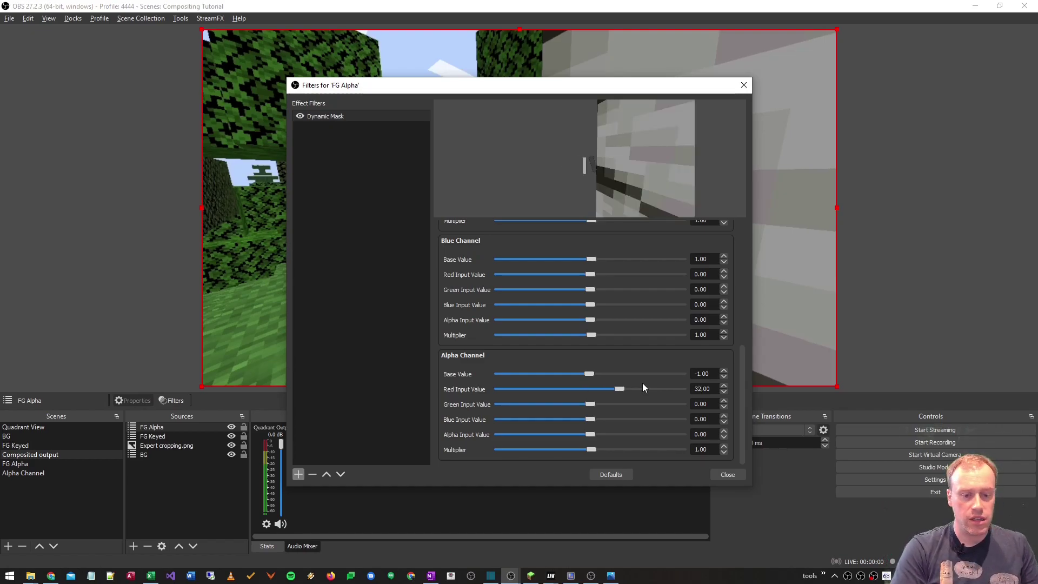
{"action": "key", "text": "Tab"}
{"action": "key", "text": "Tab"}
{"action": "type", "text": "32"}
{"action": "key", "text": "Tab"}
{"action": "key", "text": "Tab"}
{"action": "type", "text": "32"}
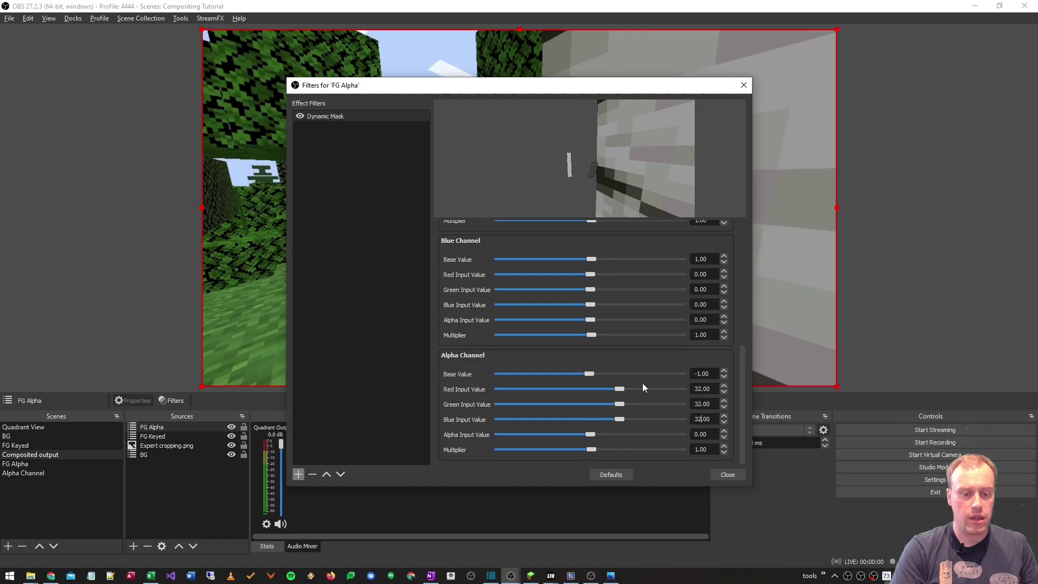
{"action": "key", "text": "Tab"}
{"action": "key", "text": "Tab"}
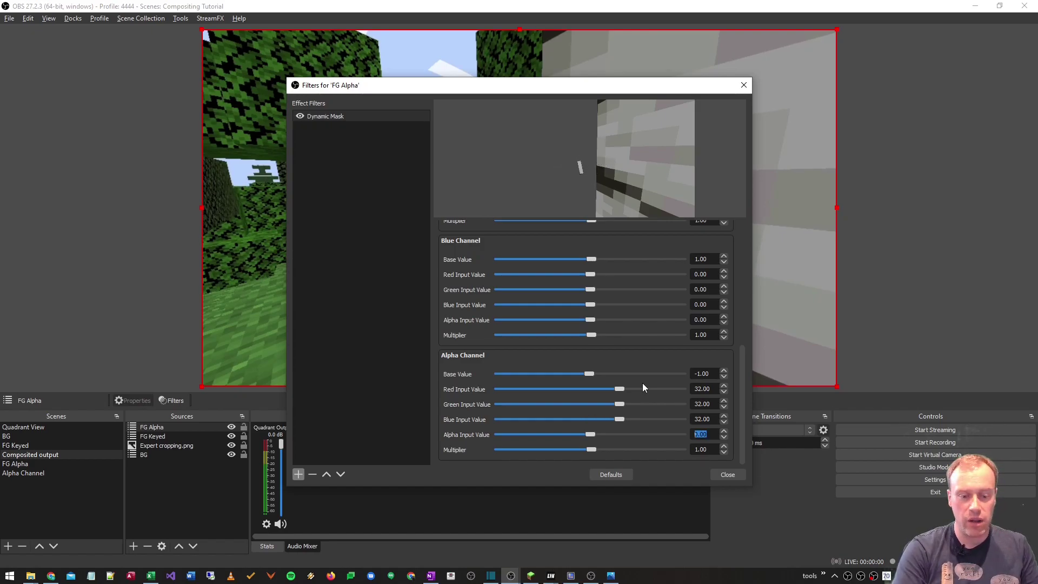
{"action": "type", "text": "-94"}
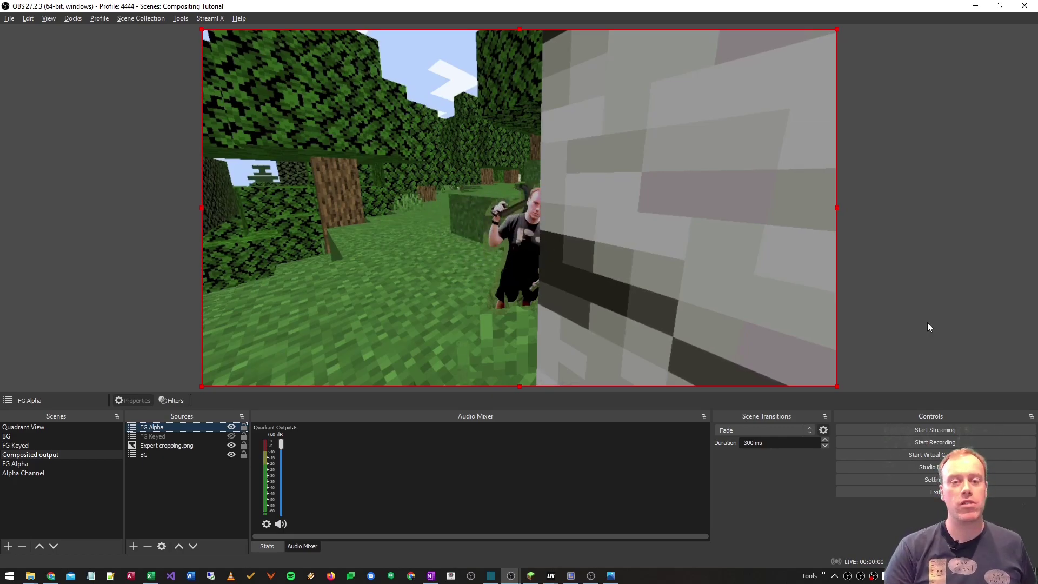
{"action": "left_click", "coordinate": [167, 402]}
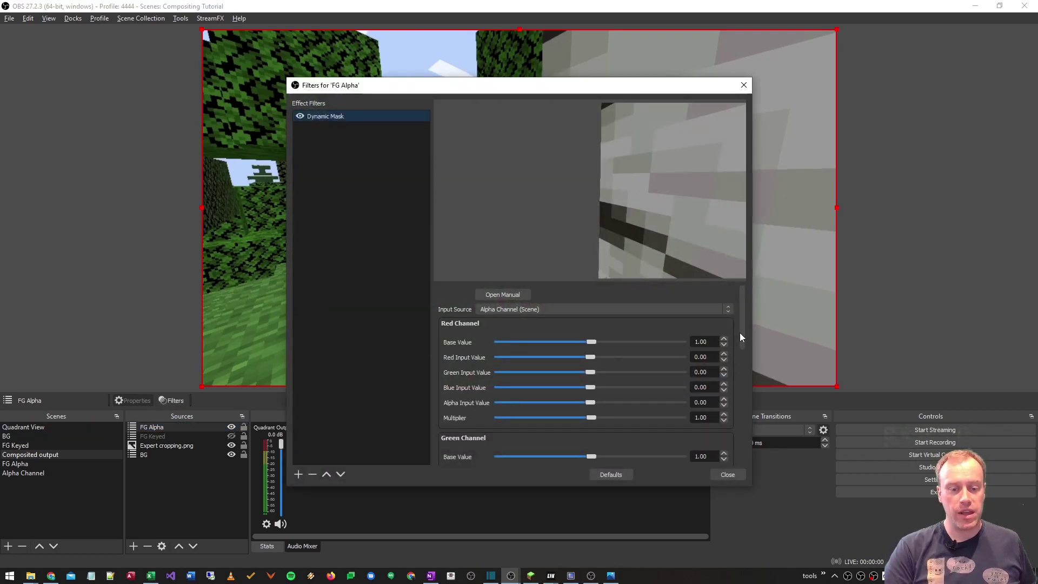
{"action": "left_click_drag", "start_coordinate": [741, 337], "coordinate": [736, 474]}
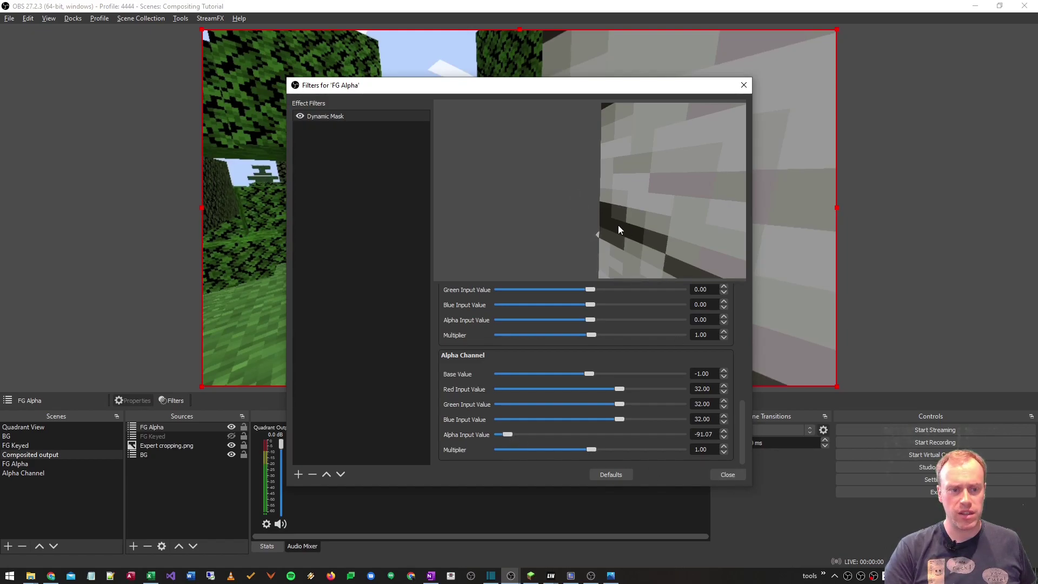
{"action": "left_click", "coordinate": [740, 475]}
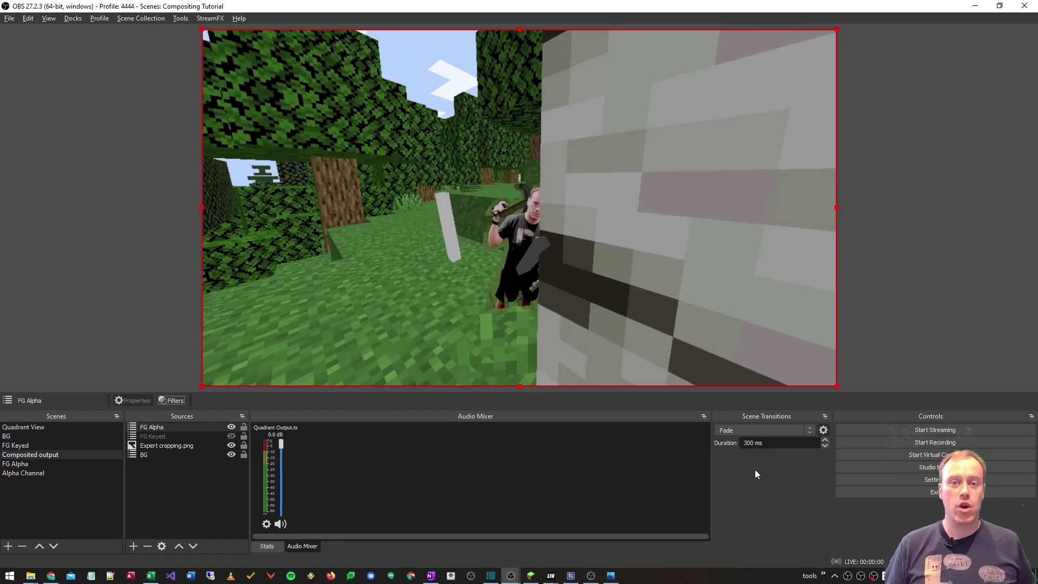
{"action": "key", "text": "alt+Tab"}
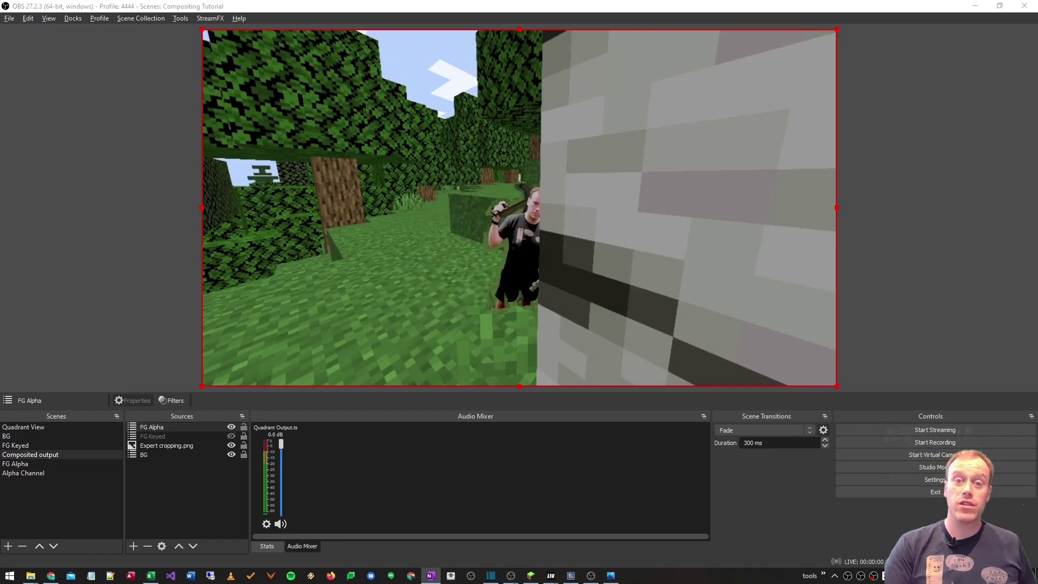